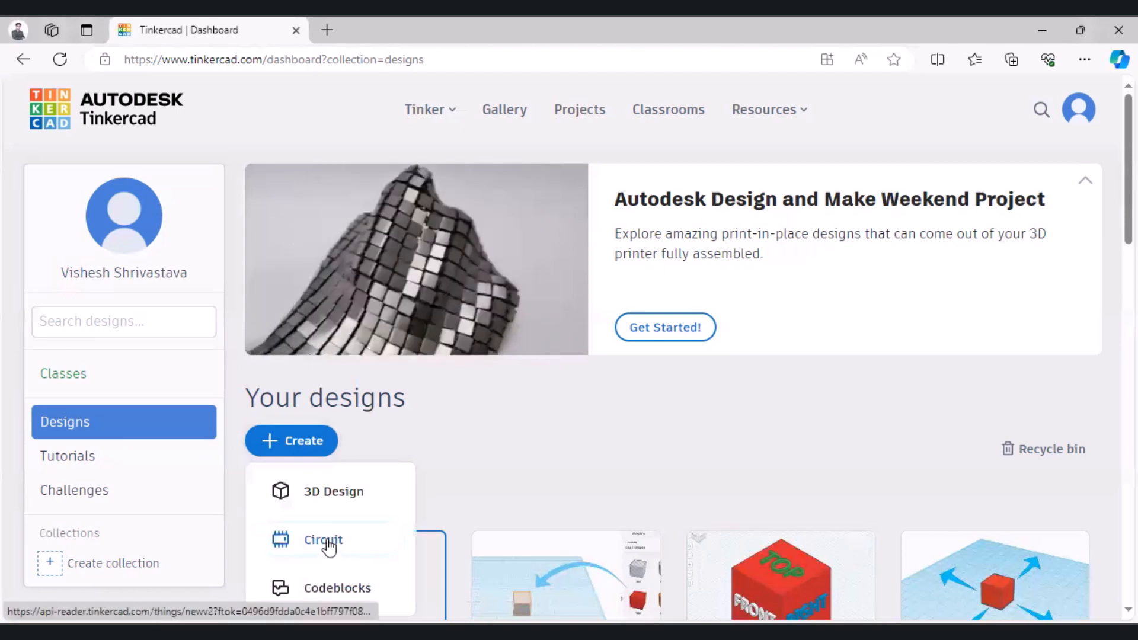
Step: Create a new circuit design and place an Arduino Uno R3 in the empty workspace
{"action": "left_click", "coordinate": [325, 541]}
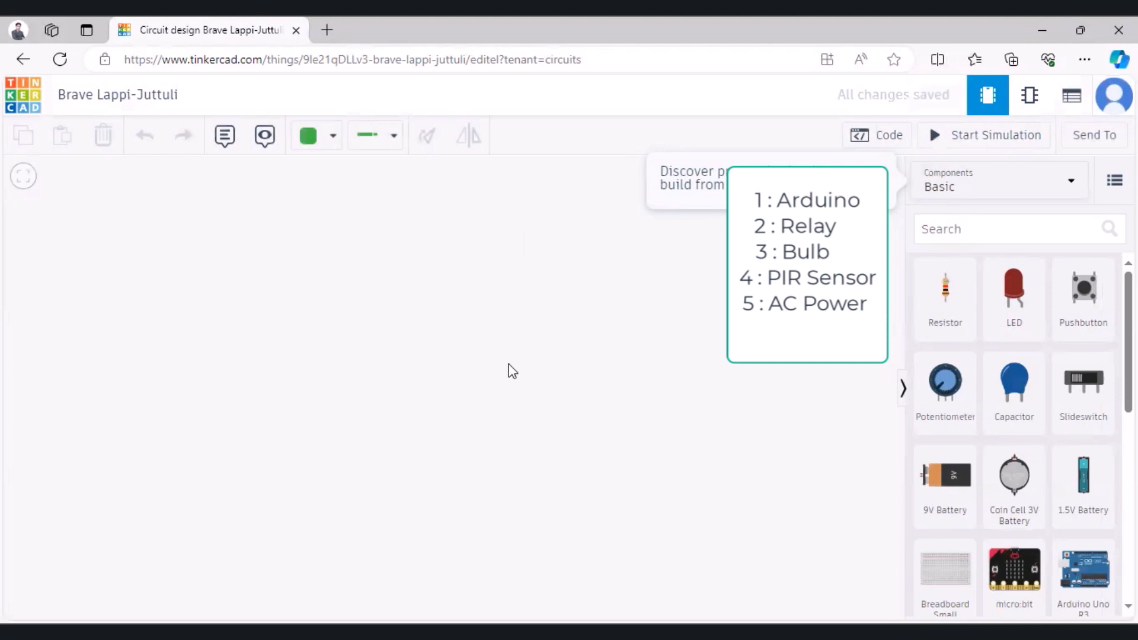
{"action": "left_click", "coordinate": [880, 174]}
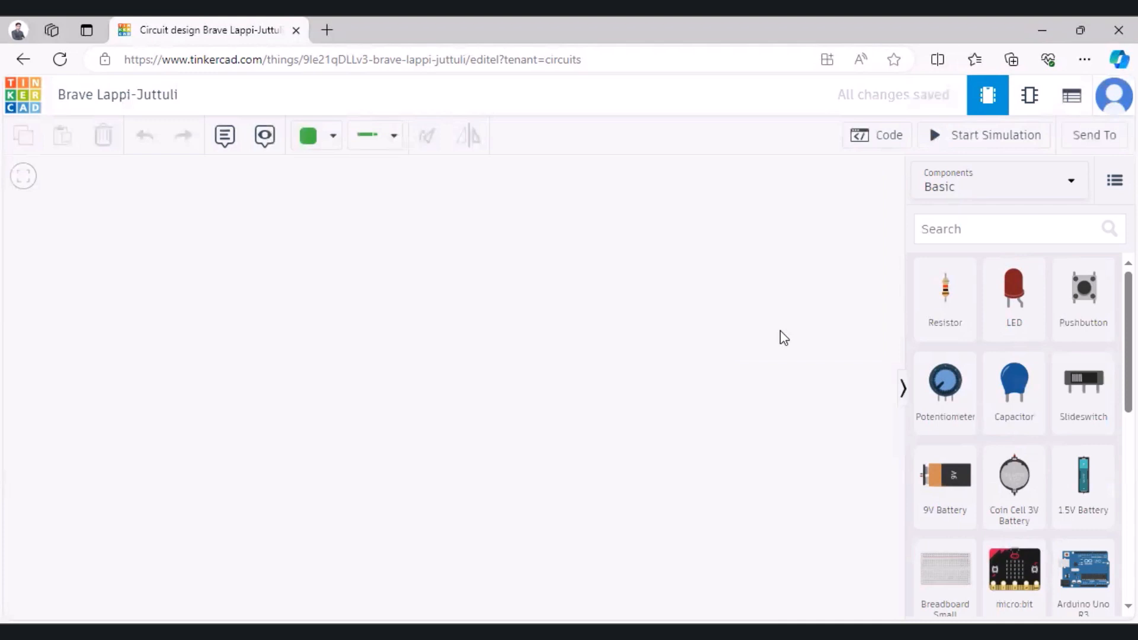
{"action": "left_click", "coordinate": [972, 225]}
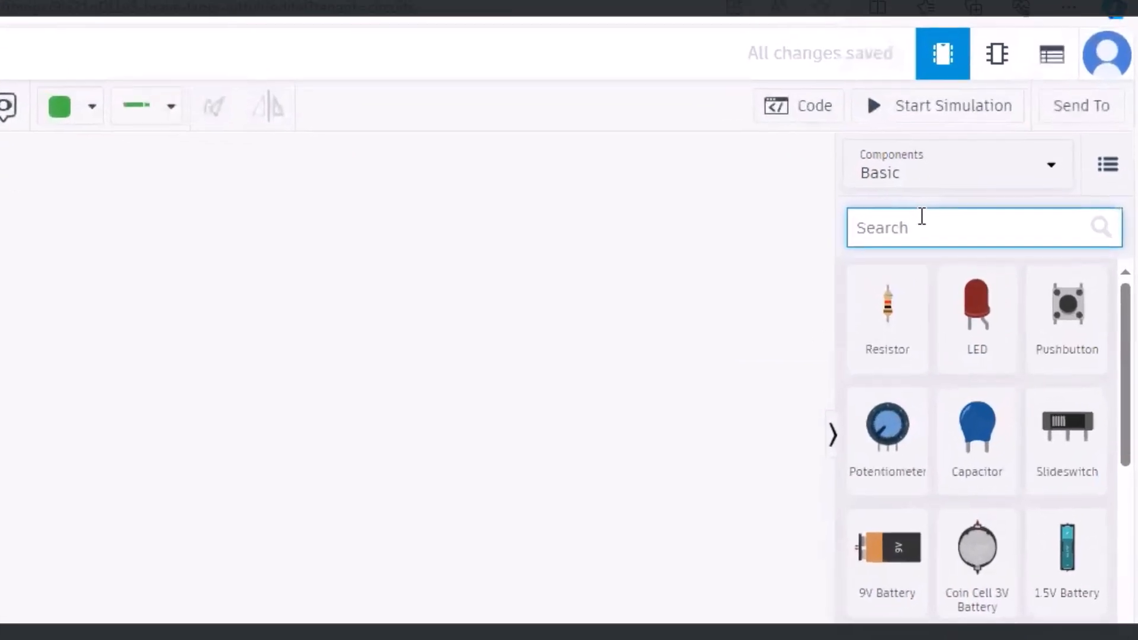
{"action": "type", "text": "ard"}
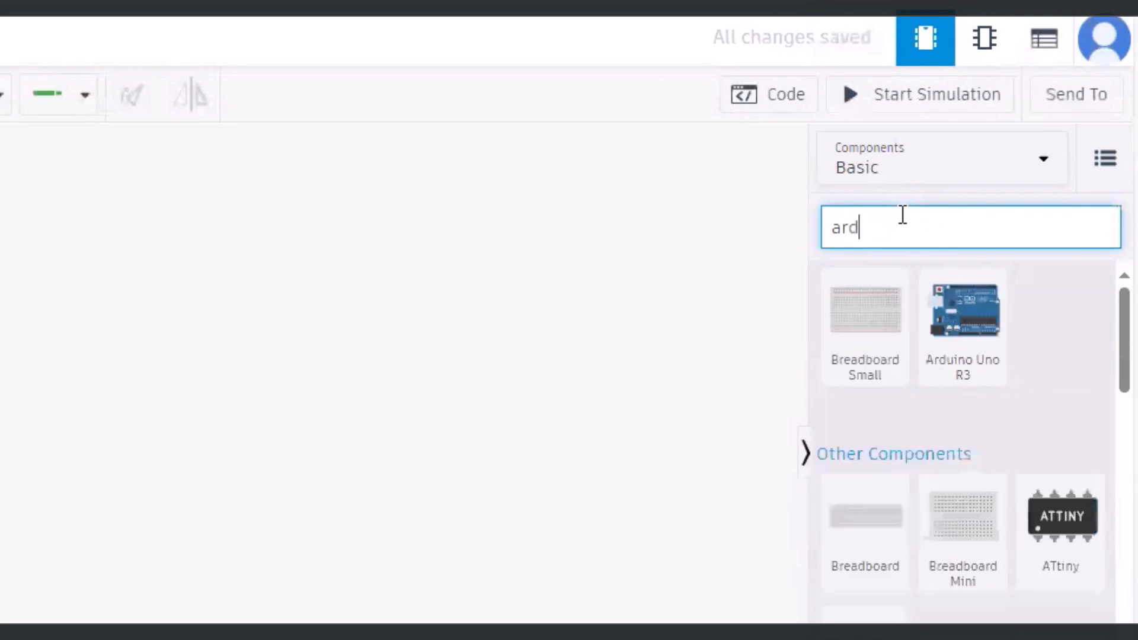
{"action": "type", "text": "uino"}
{"action": "left_click", "coordinate": [862, 299]}
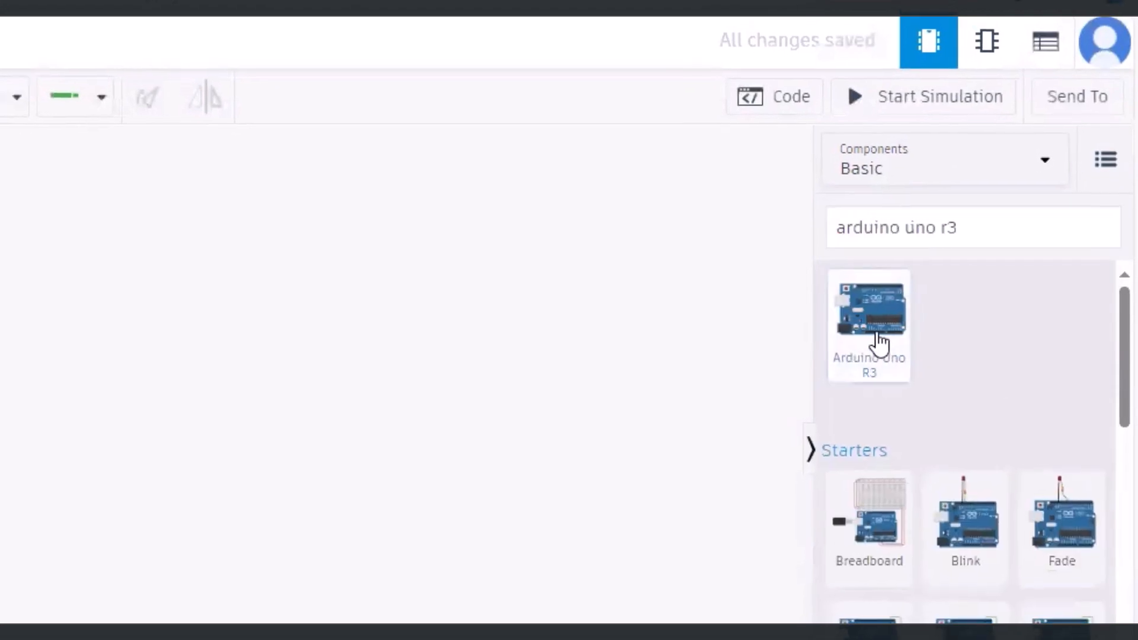
{"action": "left_click_drag", "start_coordinate": [879, 342], "coordinate": [86, 583]}
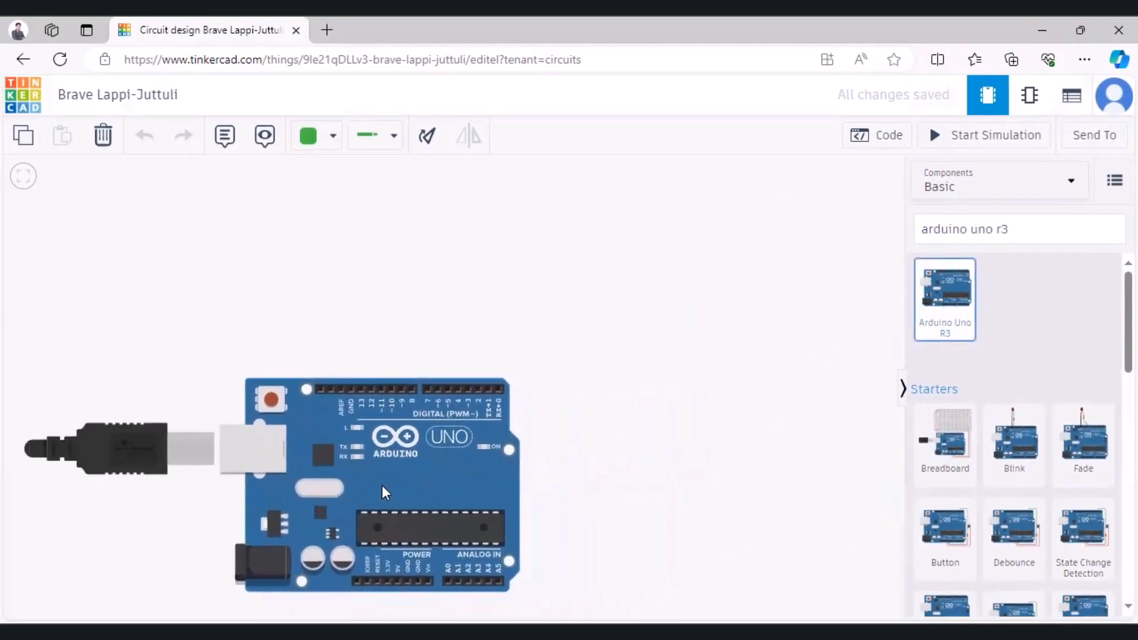
{"action": "left_click_drag", "start_coordinate": [381, 485], "coordinate": [373, 464]}
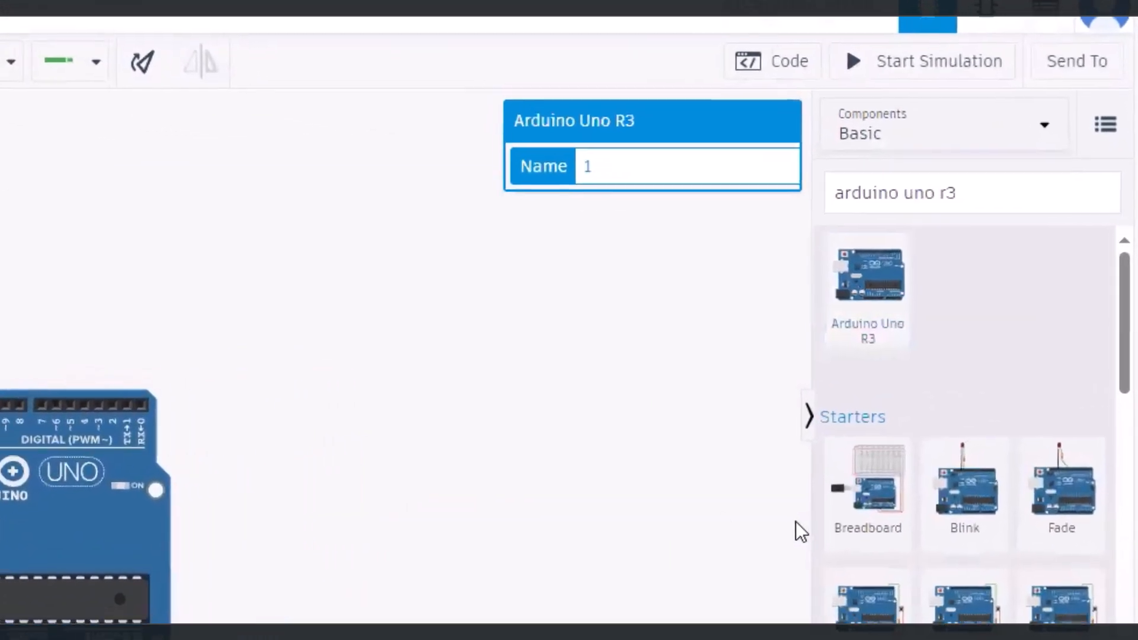
Step: Find the Relay SPDT component and place it to the right of the Arduino, above its top edge
{"action": "triple_click", "coordinate": [917, 187]}
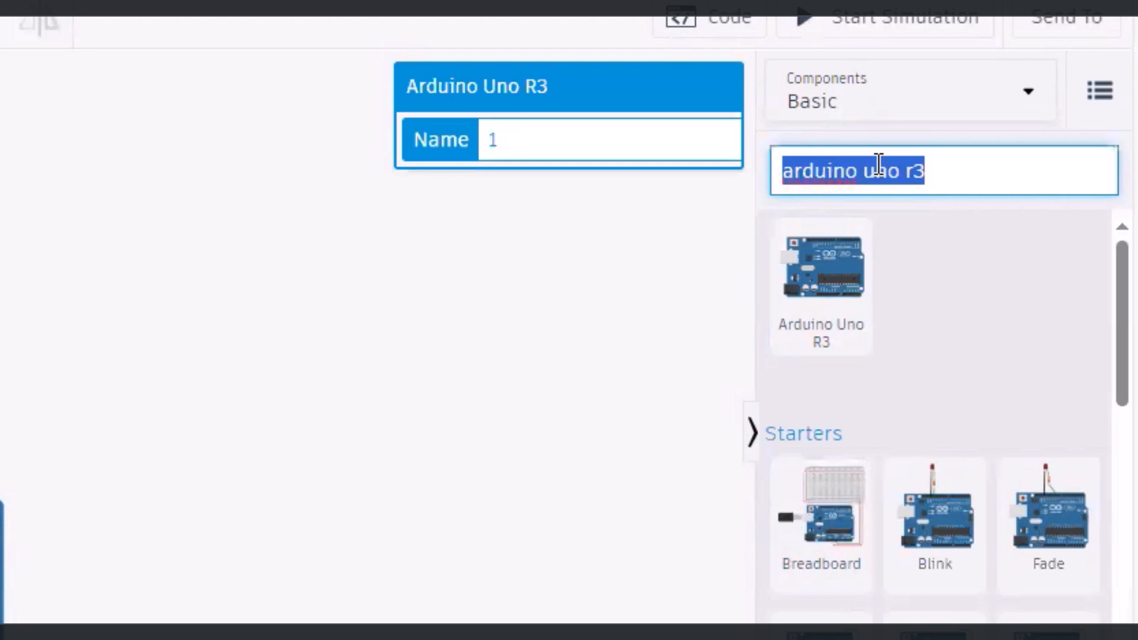
{"action": "type", "text": "relay"}
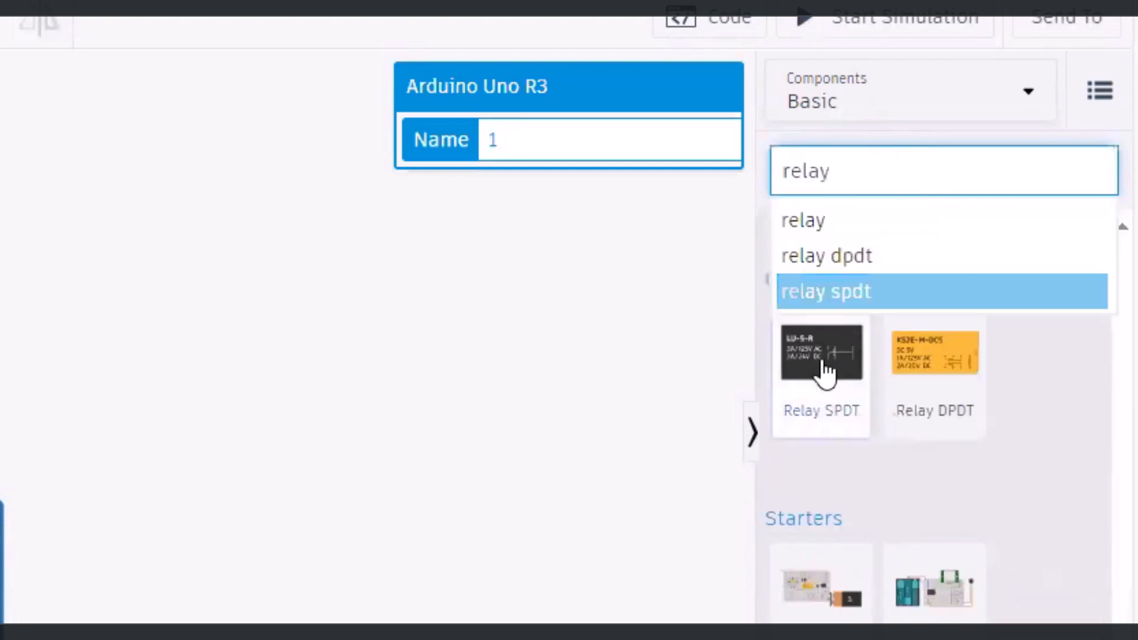
{"action": "left_click_drag", "start_coordinate": [824, 364], "coordinate": [195, 363]}
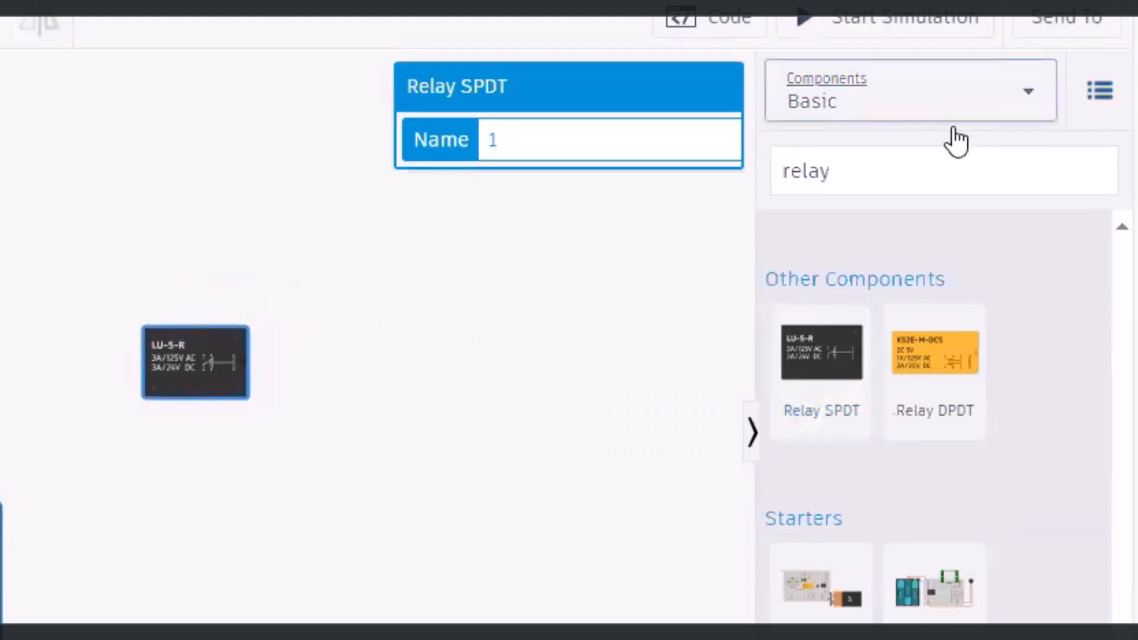
Step: Find the Light bulb component and place it above and to the right of the relay
{"action": "left_click", "coordinate": [930, 166]}
{"action": "double_click", "coordinate": [930, 165]}
{"action": "type", "text": "bulb"}
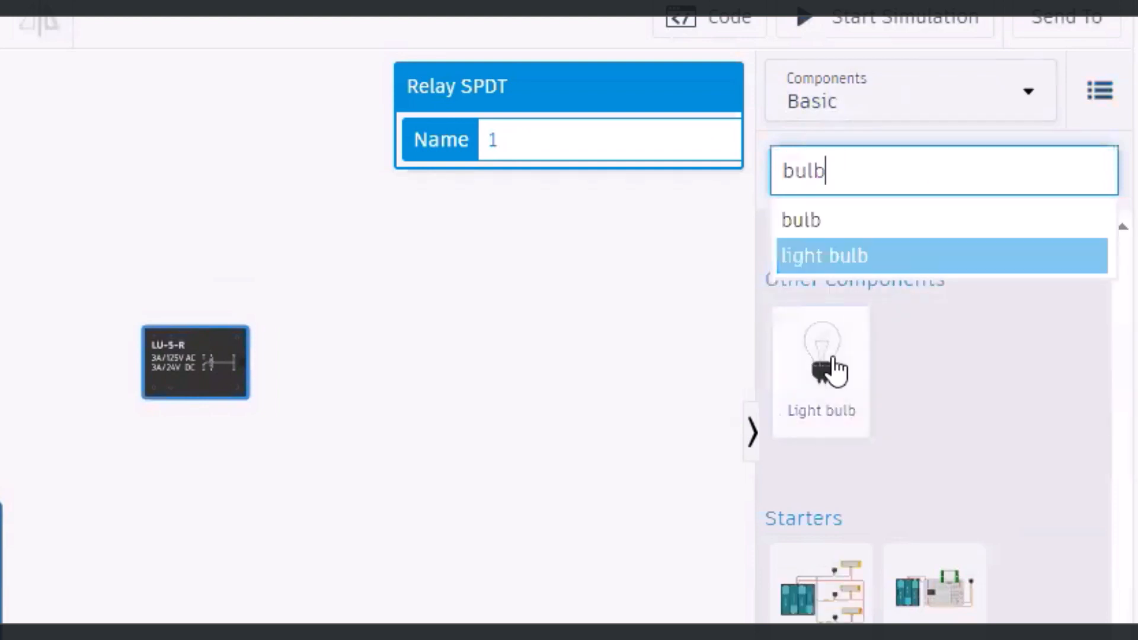
{"action": "left_click", "coordinate": [834, 394]}
{"action": "left_click_drag", "start_coordinate": [834, 394], "coordinate": [452, 325]}
Step: Find the Power Supply component and place it below the light bulb, to the right of the Arduino
{"action": "left_click", "coordinate": [906, 172]}
{"action": "double_click", "coordinate": [906, 172]}
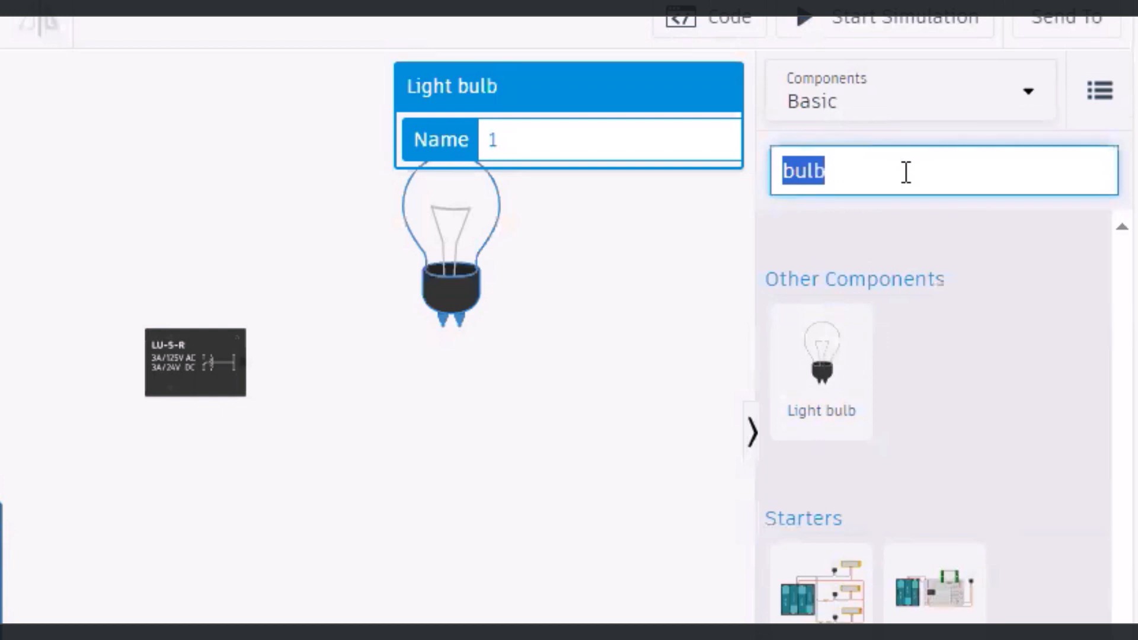
{"action": "type", "text": "power"}
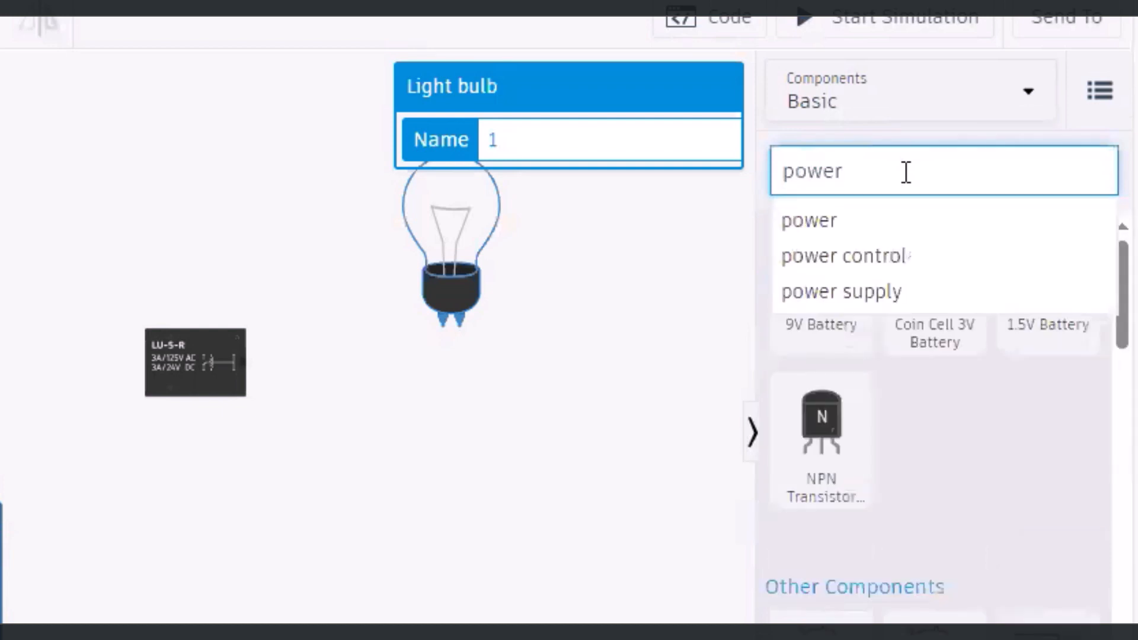
{"action": "left_click", "coordinate": [830, 290]}
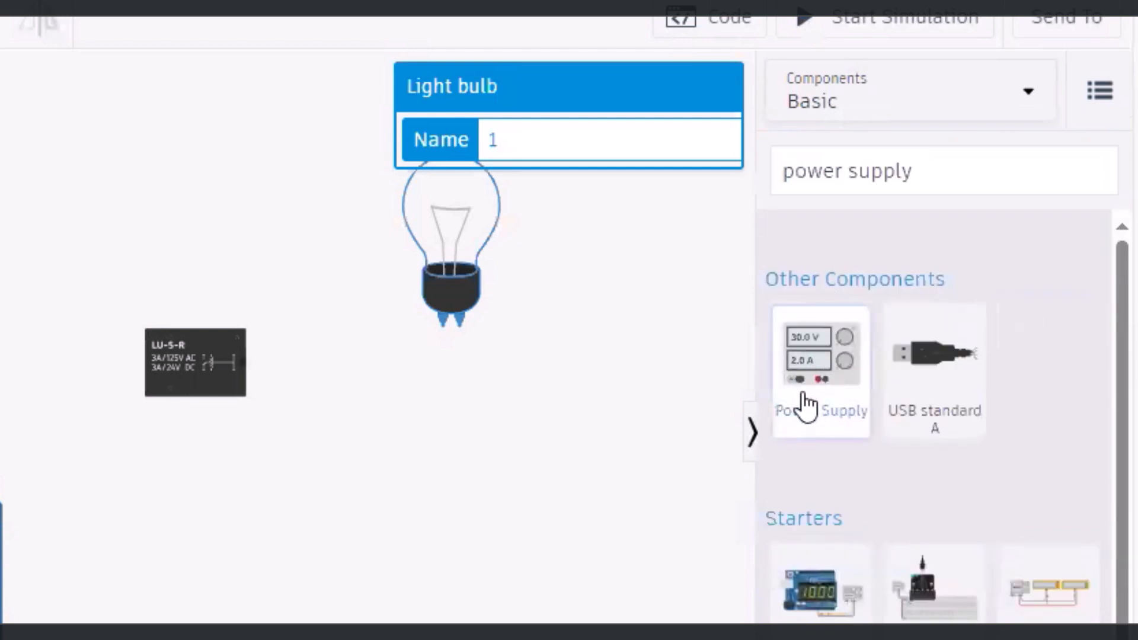
{"action": "left_click_drag", "start_coordinate": [821, 381], "coordinate": [443, 636]}
{"action": "left_click", "coordinate": [646, 404]}
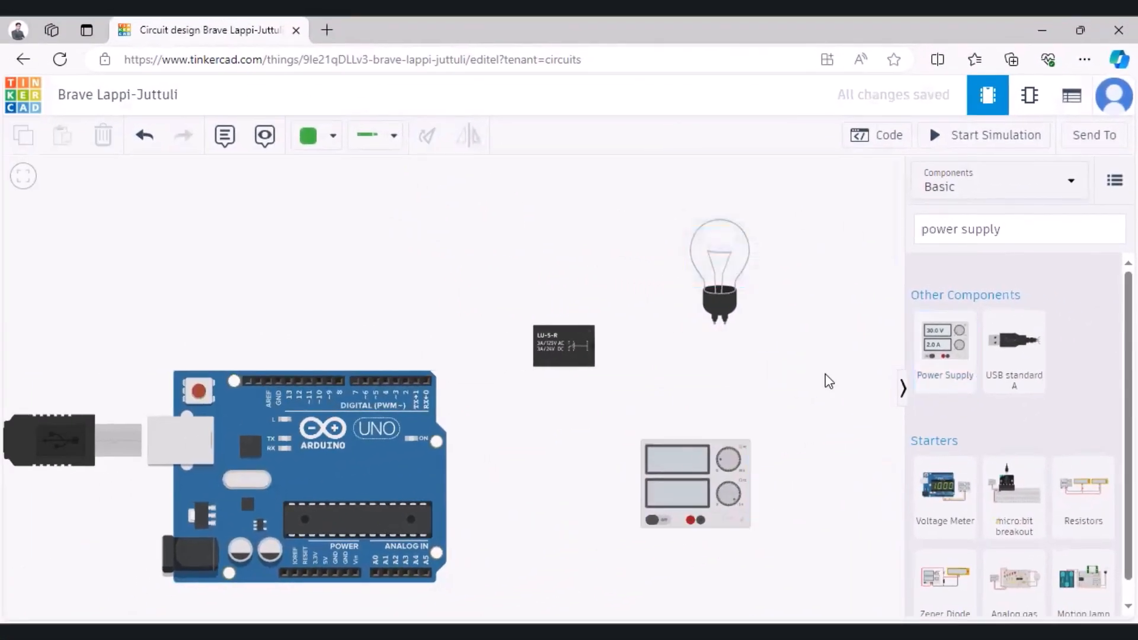
Step: Find the PIR Sensor component and place it above the Arduino board
{"action": "left_click", "coordinate": [1008, 230]}
{"action": "key", "text": "ctrl+a"}
{"action": "type", "text": "PIR"}
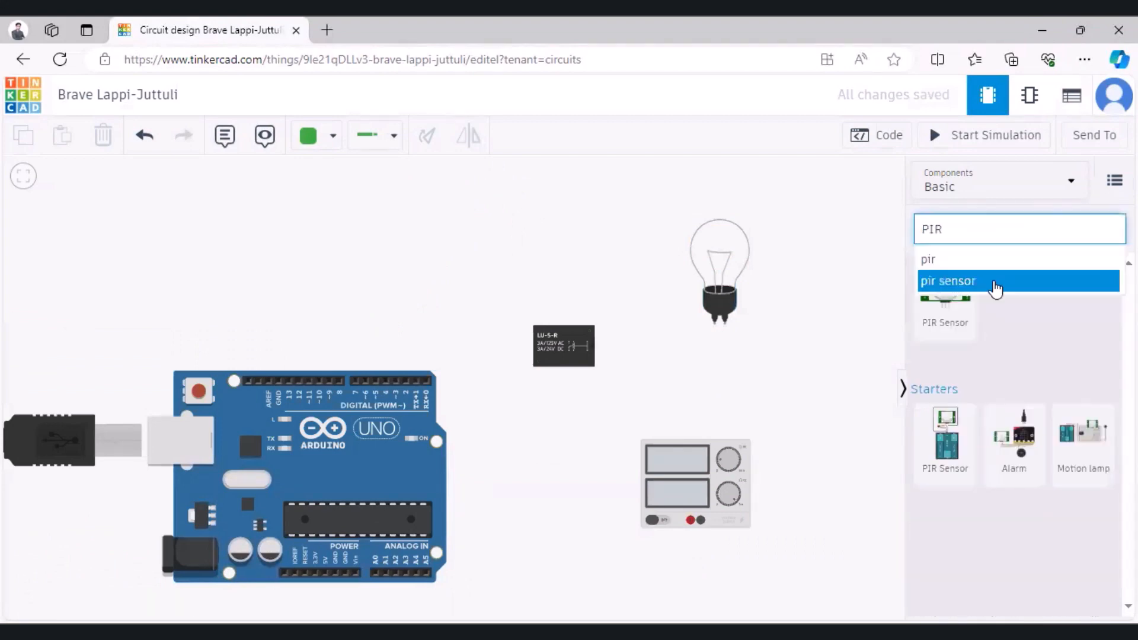
{"action": "left_click", "coordinate": [993, 286]}
{"action": "left_click_drag", "start_coordinate": [945, 297], "coordinate": [225, 261]}
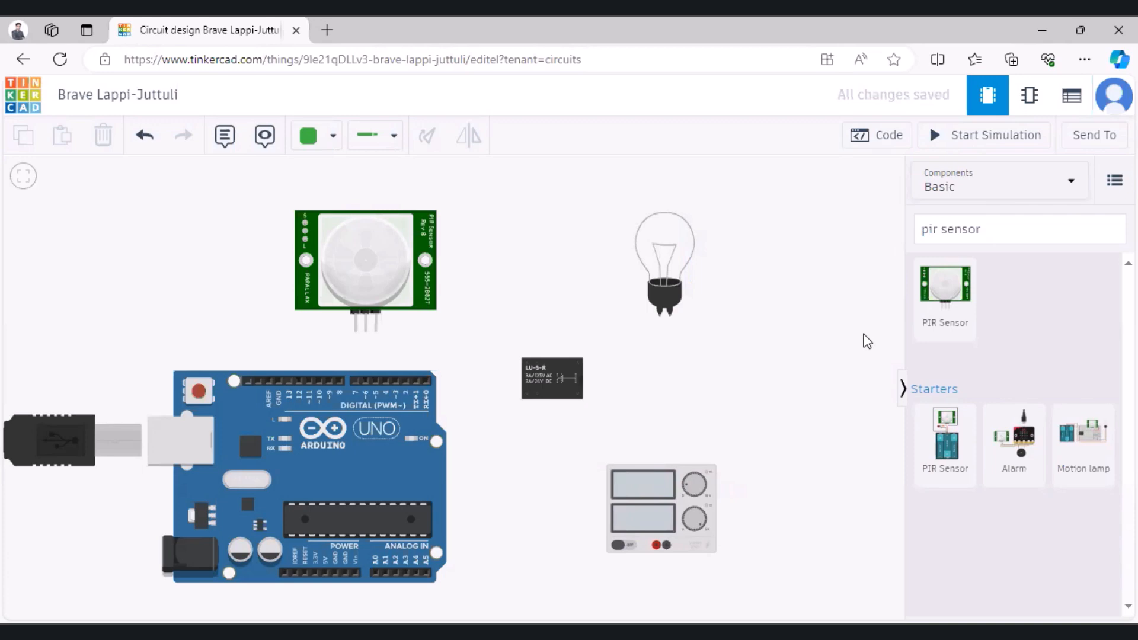
Step: Wire the light bulb's Terminal 2 to the power supply's Negative terminal, routing the wire around the supply's right side
{"action": "left_click", "coordinate": [669, 316]}
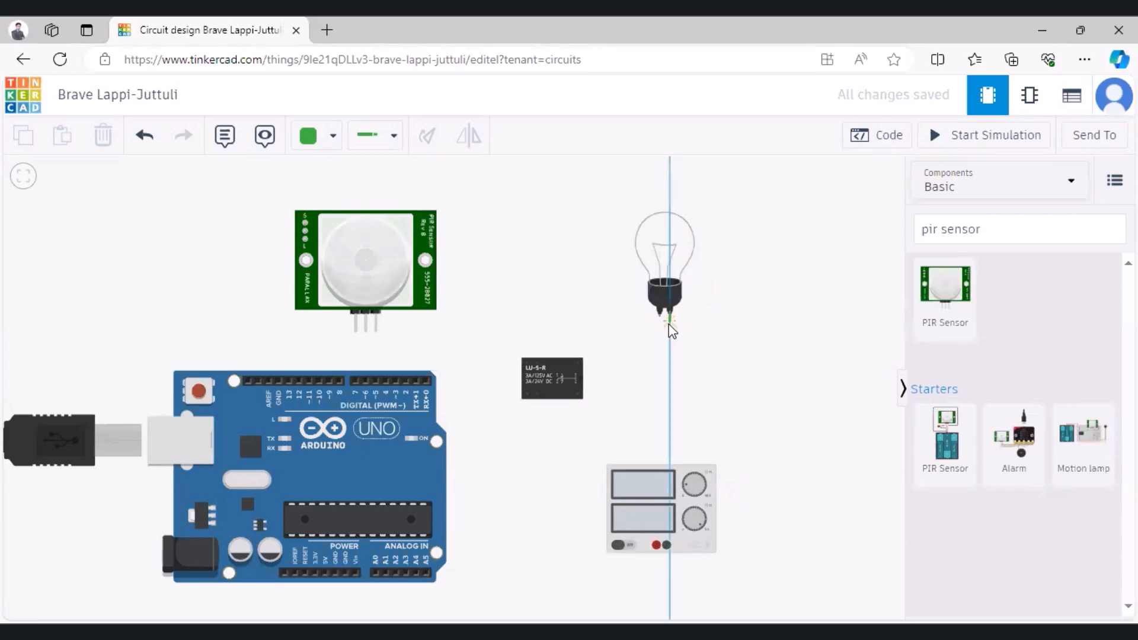
{"action": "left_click", "coordinate": [669, 374]}
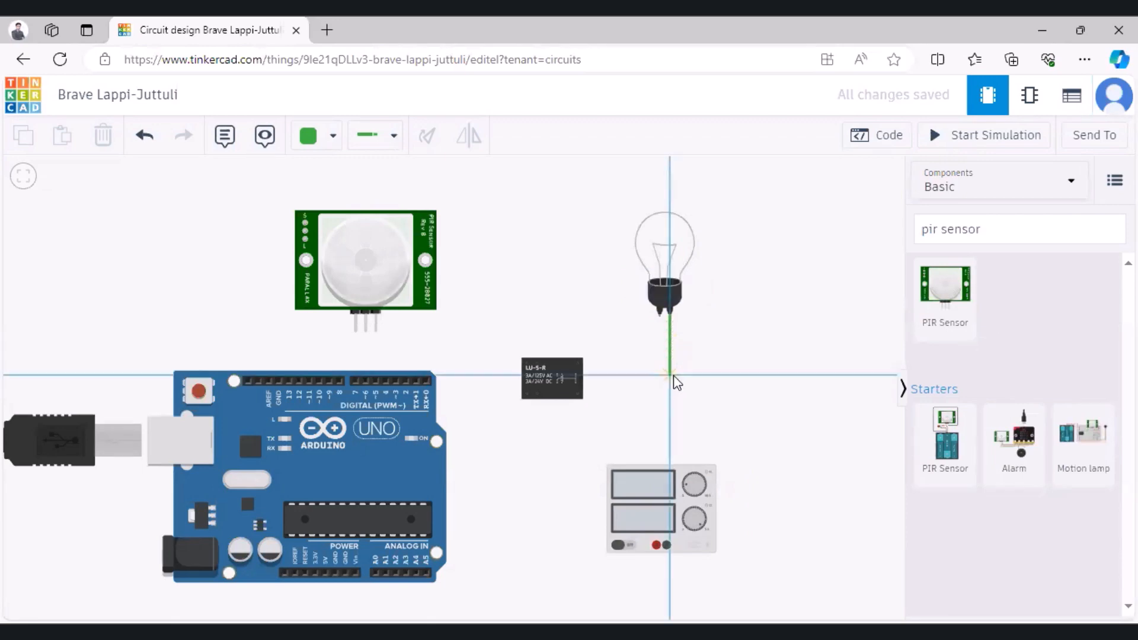
{"action": "left_click", "coordinate": [815, 375]}
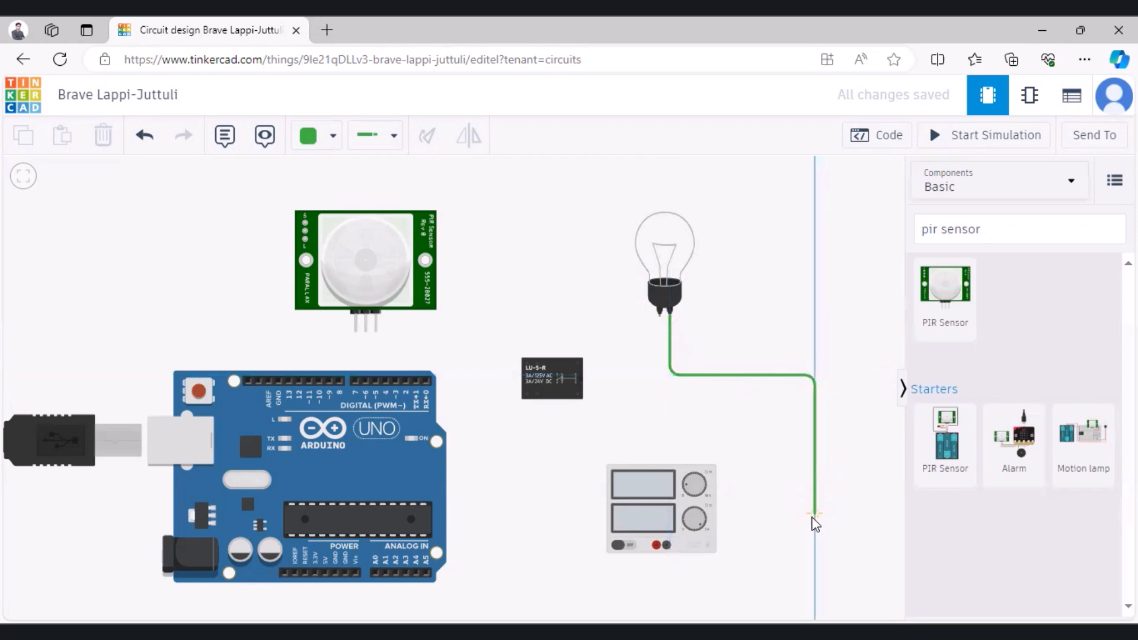
{"action": "left_click", "coordinate": [813, 567]}
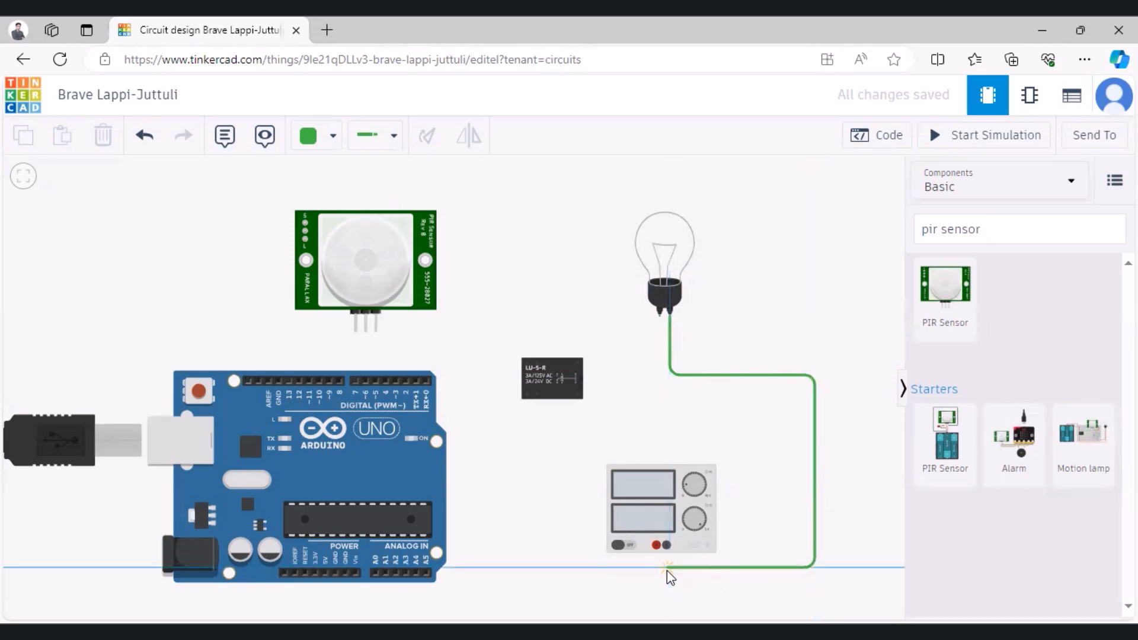
{"action": "left_click", "coordinate": [668, 568]}
{"action": "left_click", "coordinate": [666, 545]}
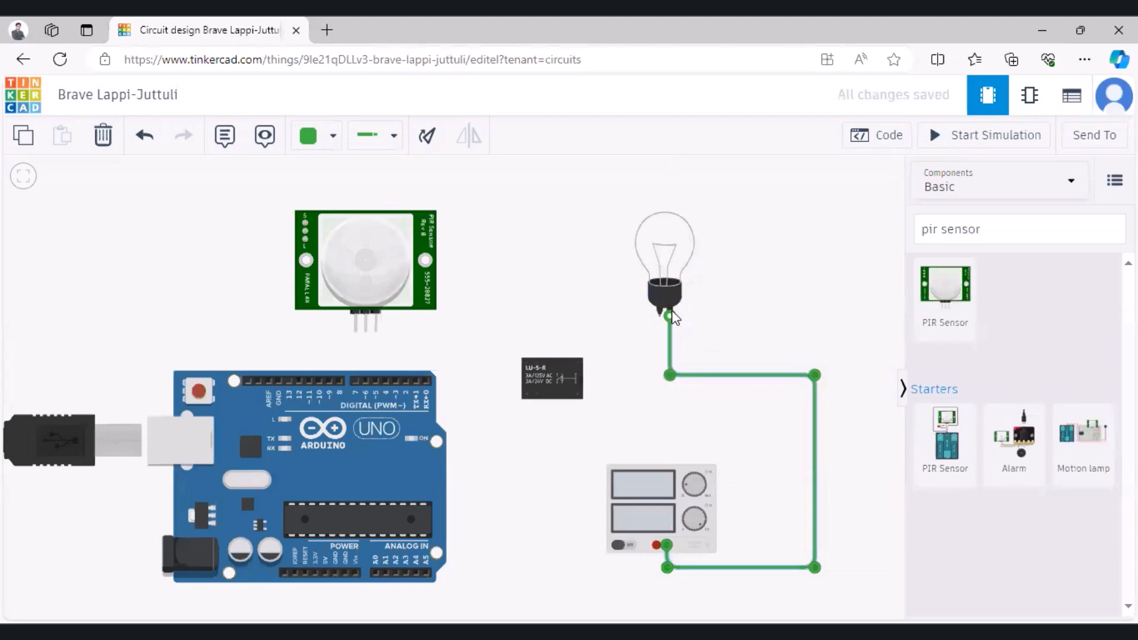
{"action": "left_click", "coordinate": [668, 423]}
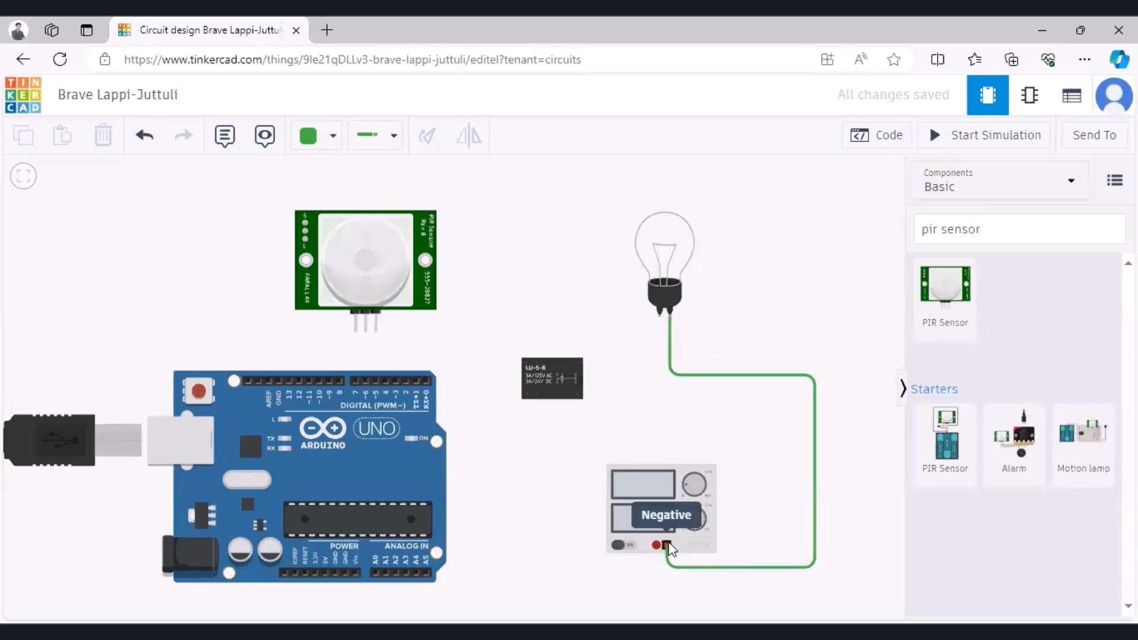
{"action": "left_click", "coordinate": [656, 545]}
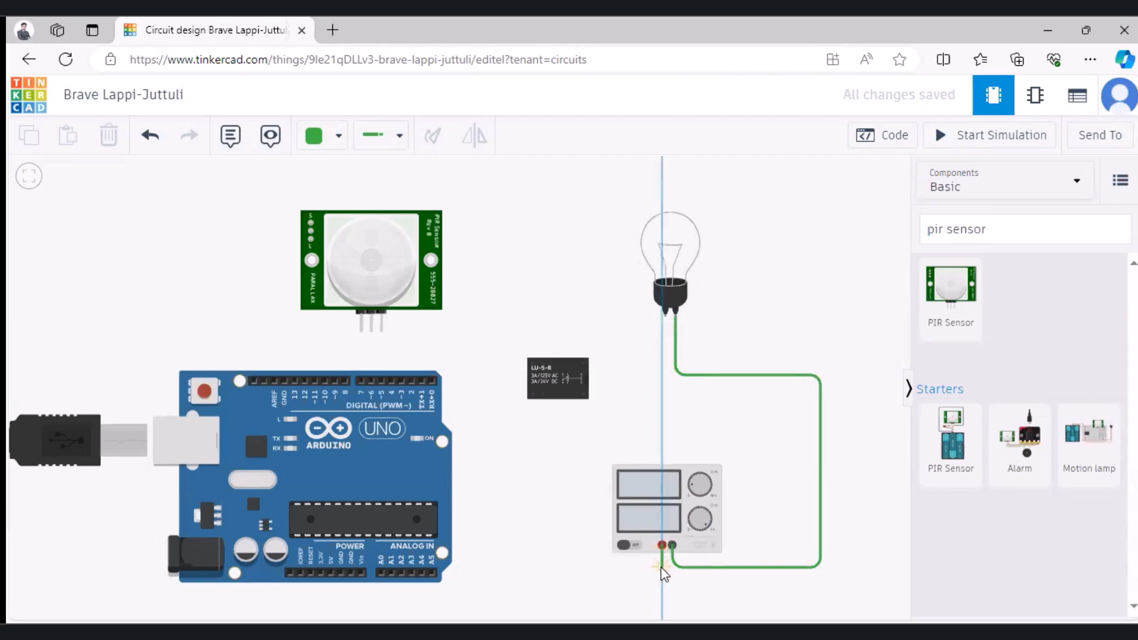
{"action": "left_click", "coordinate": [661, 567]}
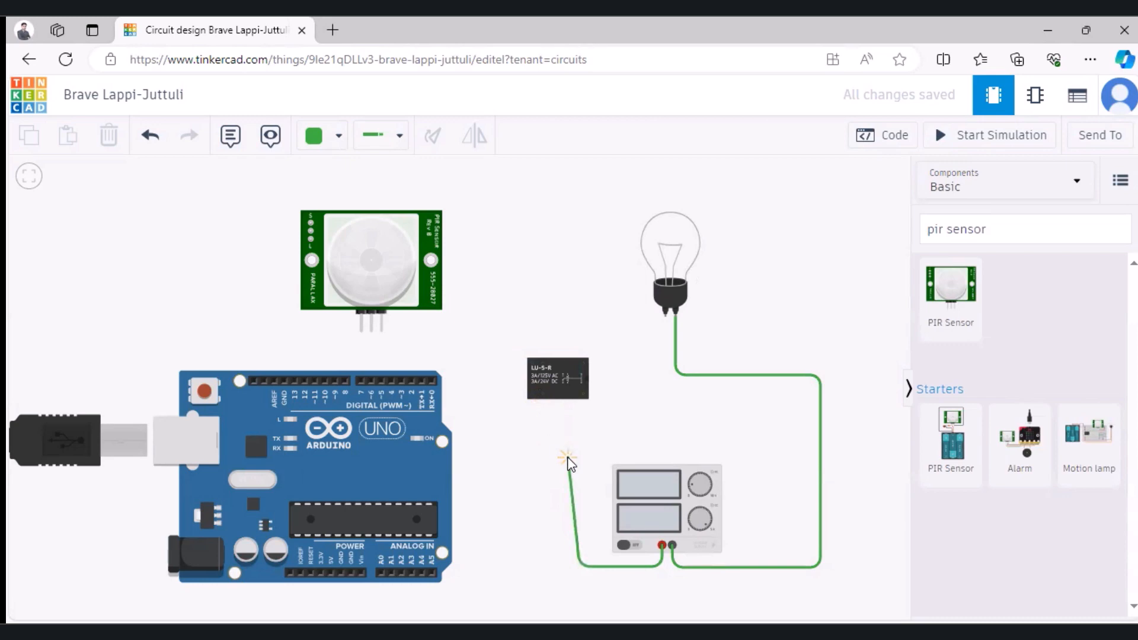
{"action": "key", "text": "Escape"}
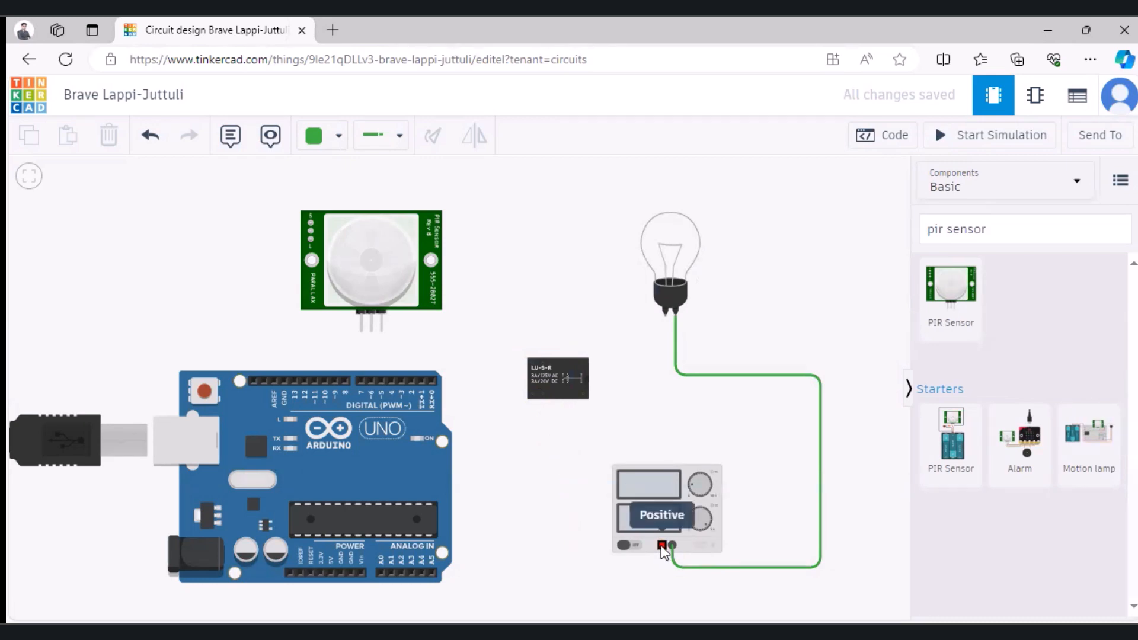
Step: Wire the power supply's Positive terminal to the relay's Terminal 12, routing it below and left of the supply
{"action": "left_click", "coordinate": [662, 546]}
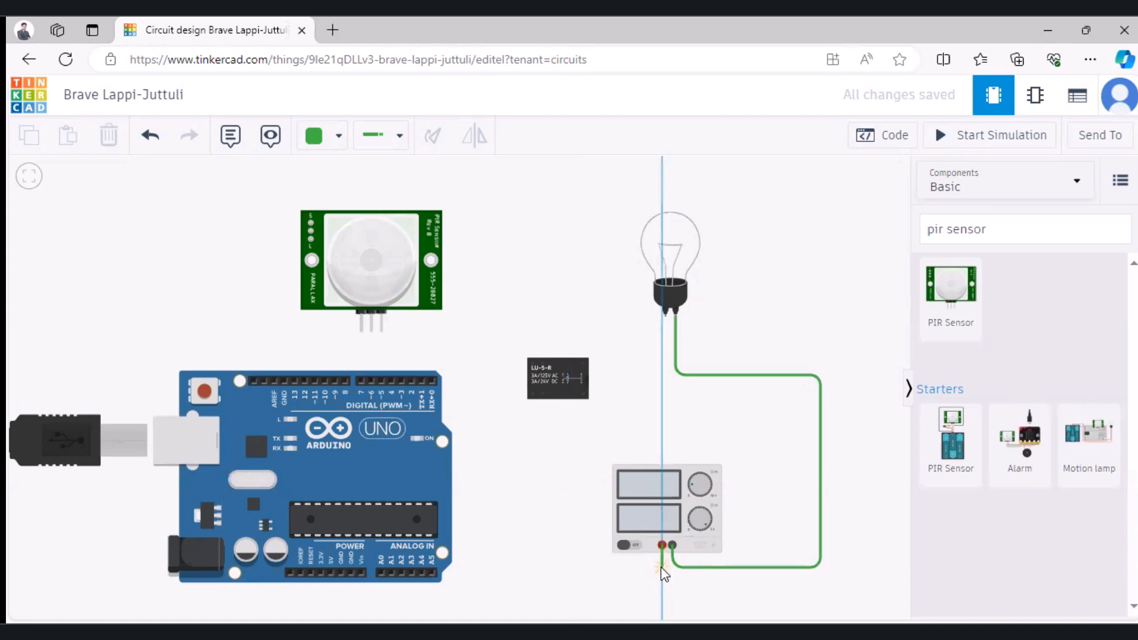
{"action": "left_click", "coordinate": [661, 567]}
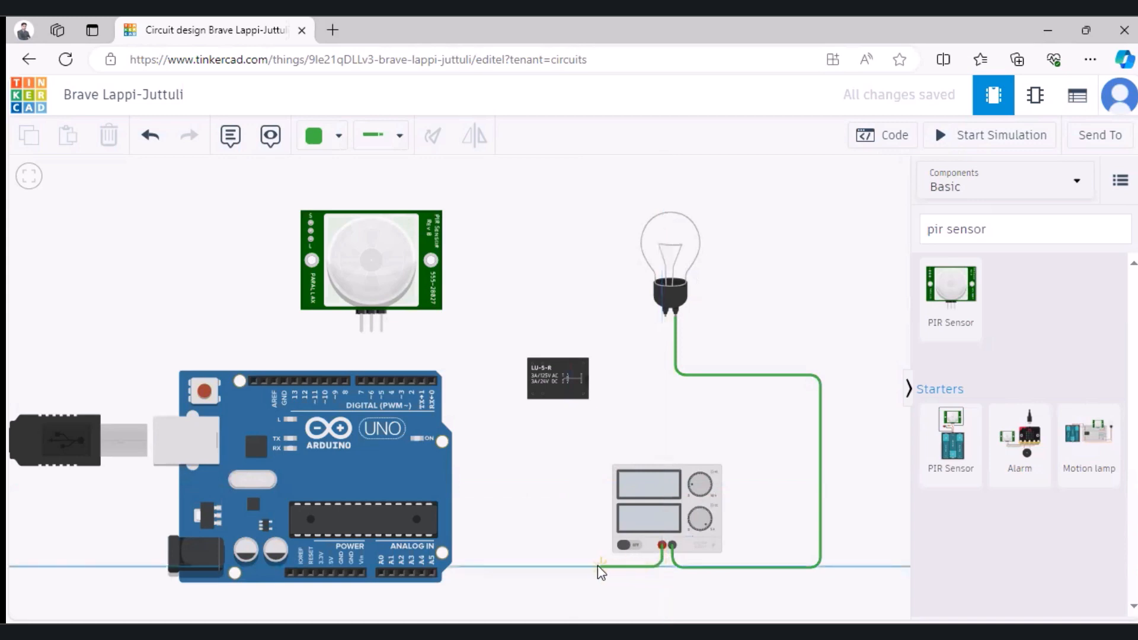
{"action": "left_click", "coordinate": [583, 566]}
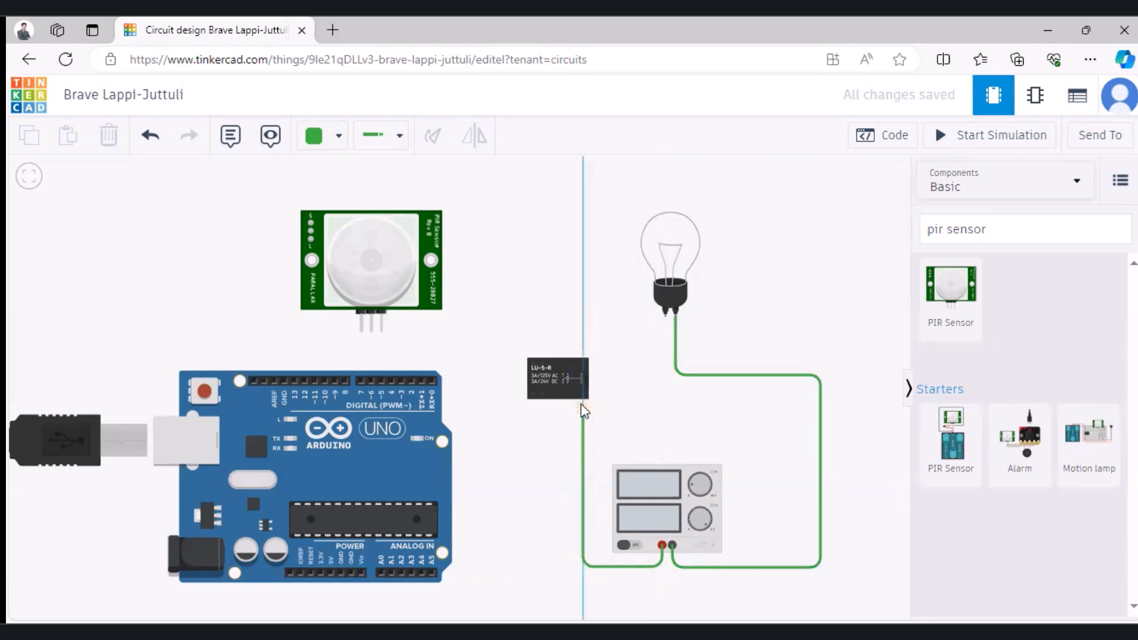
{"action": "left_click", "coordinate": [582, 395]}
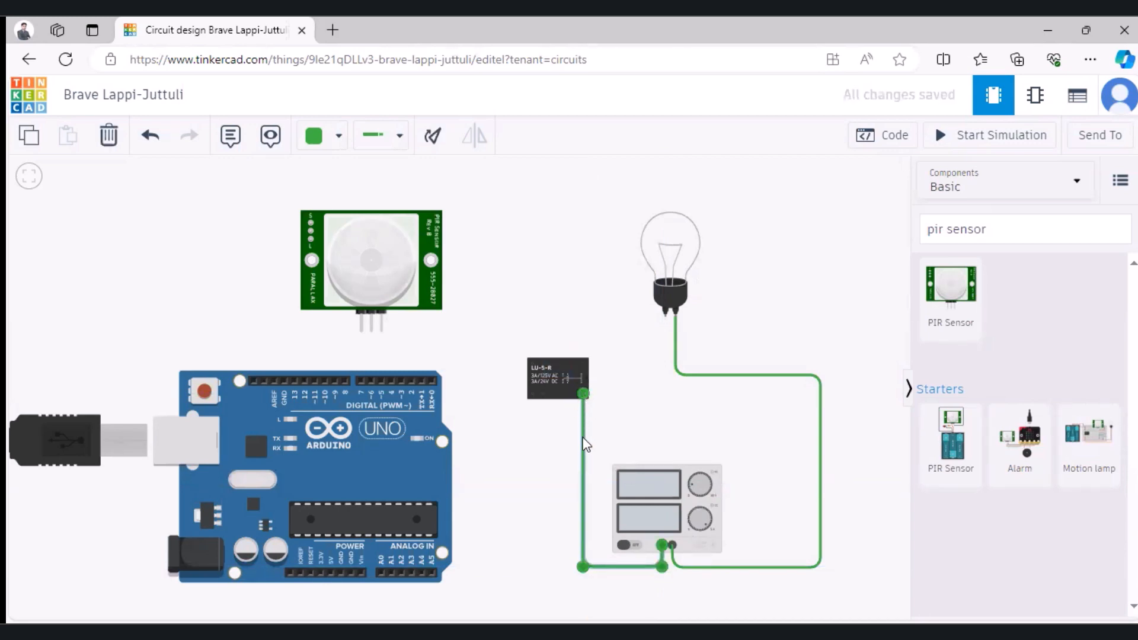
Step: Change the color of the wire between the power supply and the relay to red
{"action": "left_click", "coordinate": [337, 136]}
{"action": "left_click", "coordinate": [347, 222]}
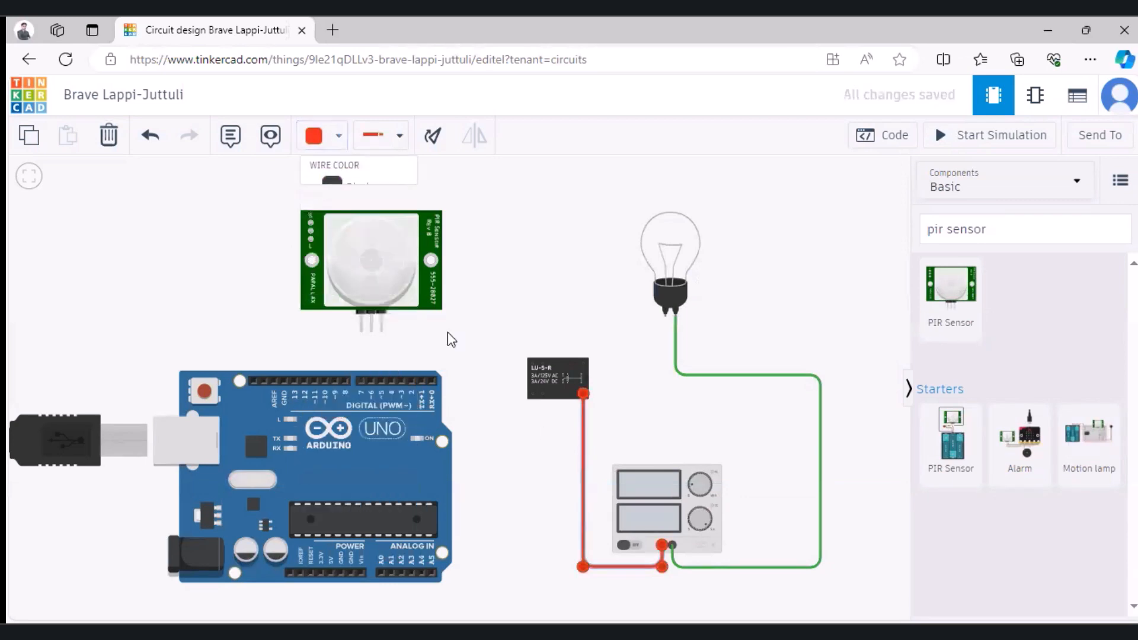
{"action": "left_click", "coordinate": [623, 410]}
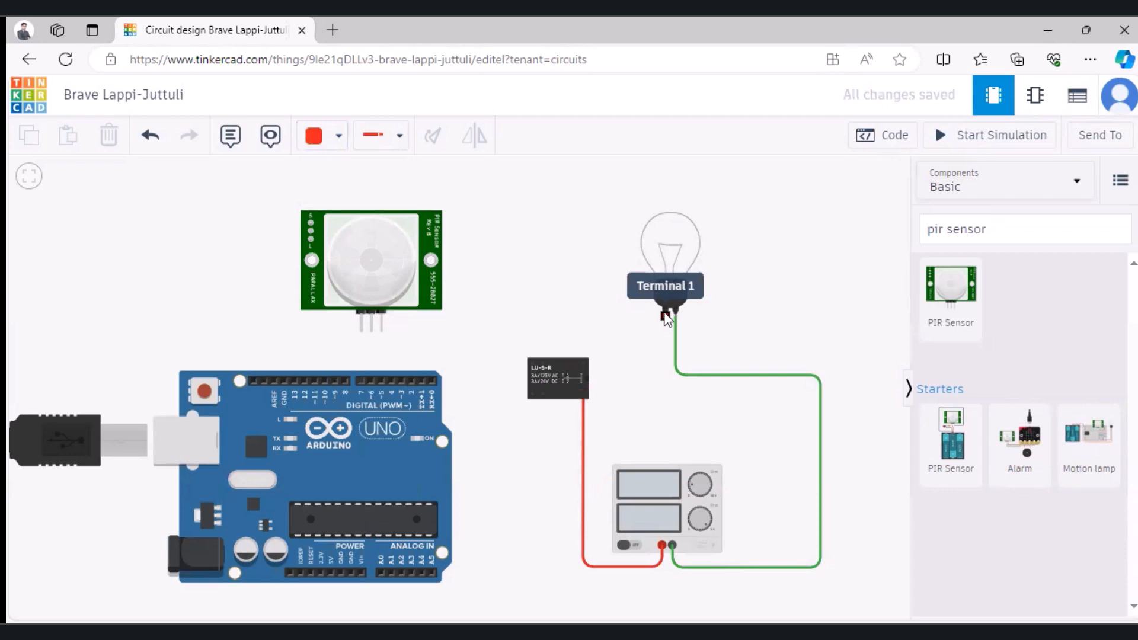
Step: Wire the relay's Terminal 6 to the light bulb's Terminal 1 with a red wire routed above the relay
{"action": "left_click", "coordinate": [533, 364]}
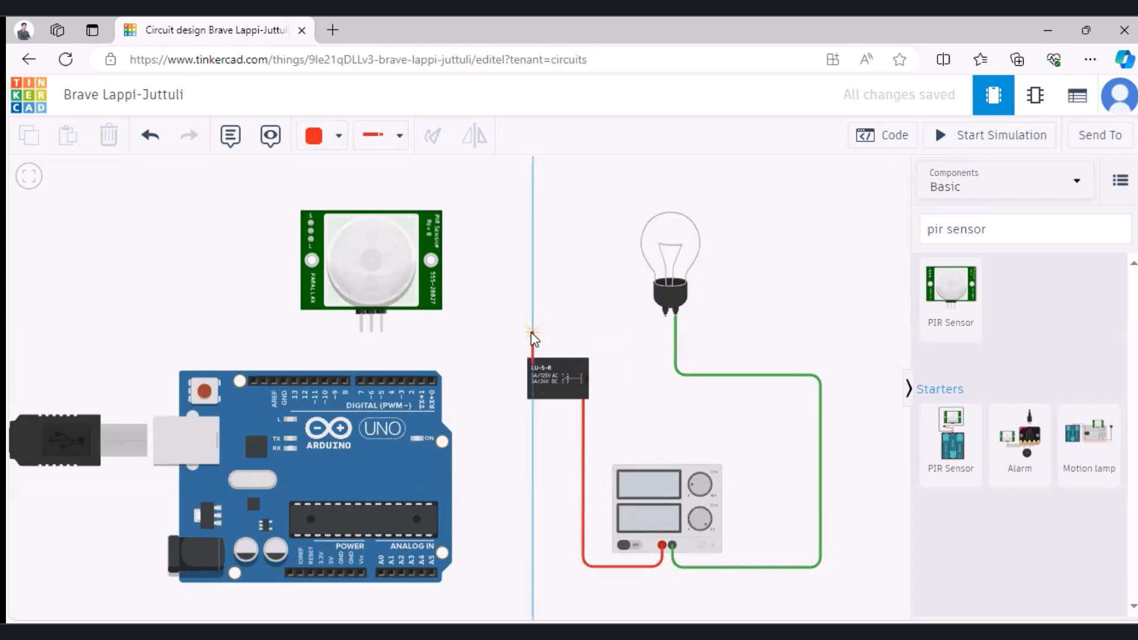
{"action": "left_click", "coordinate": [532, 334]}
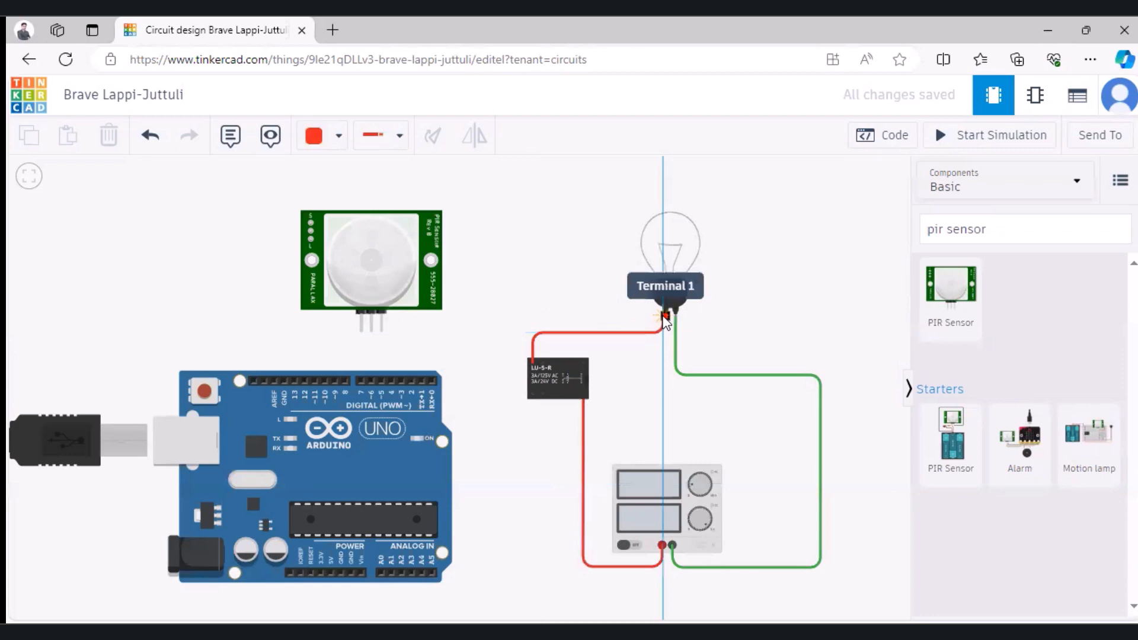
{"action": "left_click", "coordinate": [665, 316]}
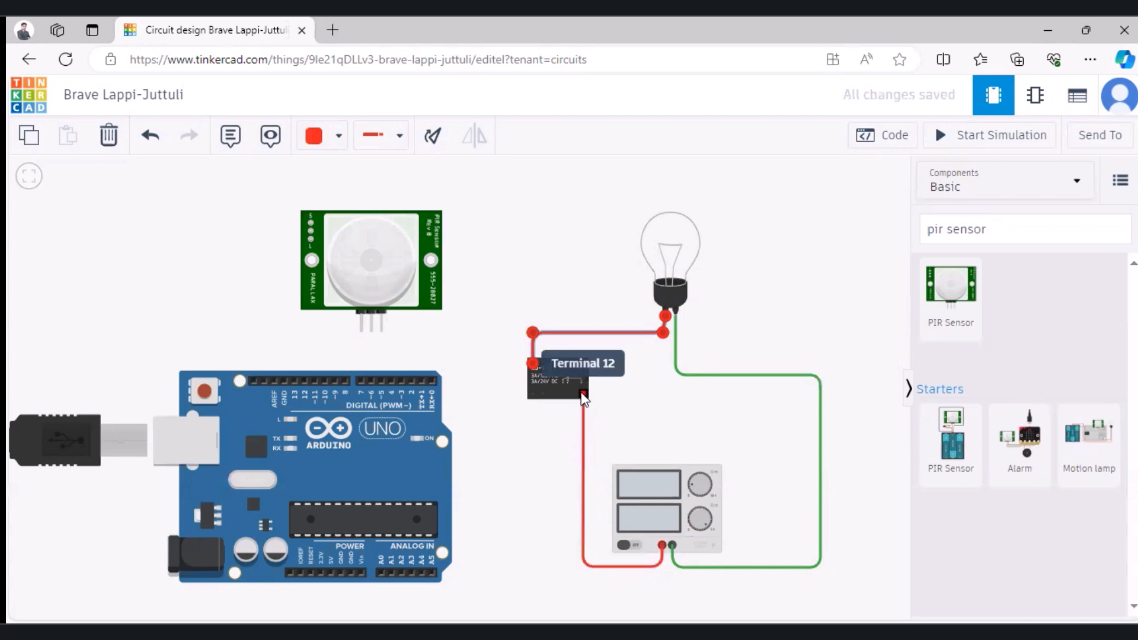
Step: Wire the relay's Terminal 5 to the Arduino's power-header GND with a green wire routed over the relay's left side and below the board
{"action": "left_click", "coordinate": [532, 364]}
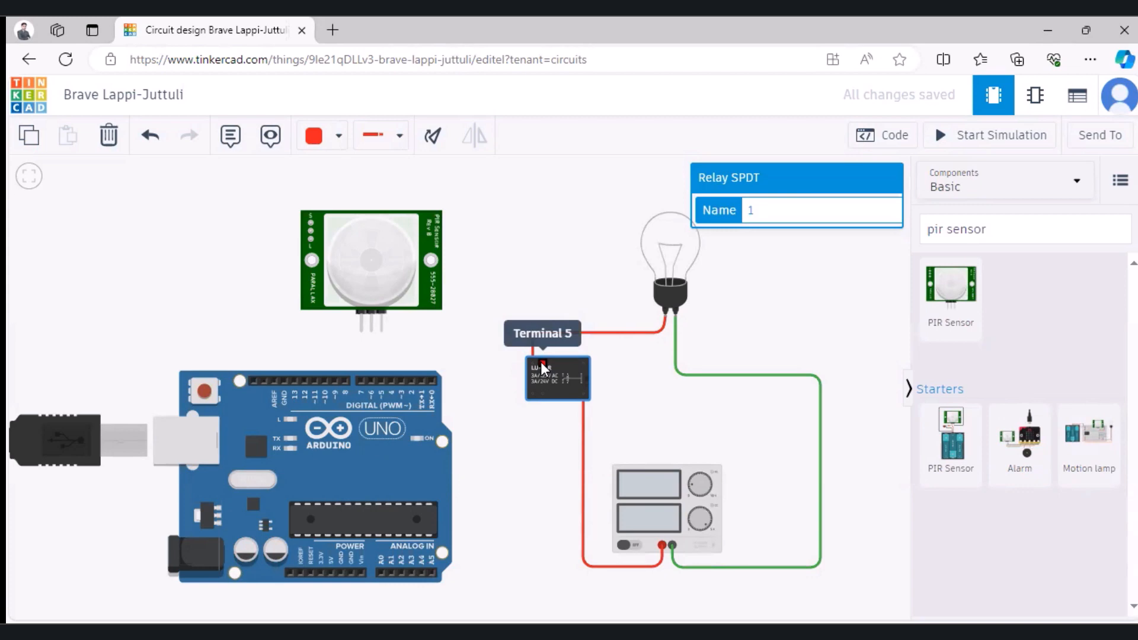
{"action": "left_click", "coordinate": [338, 135]}
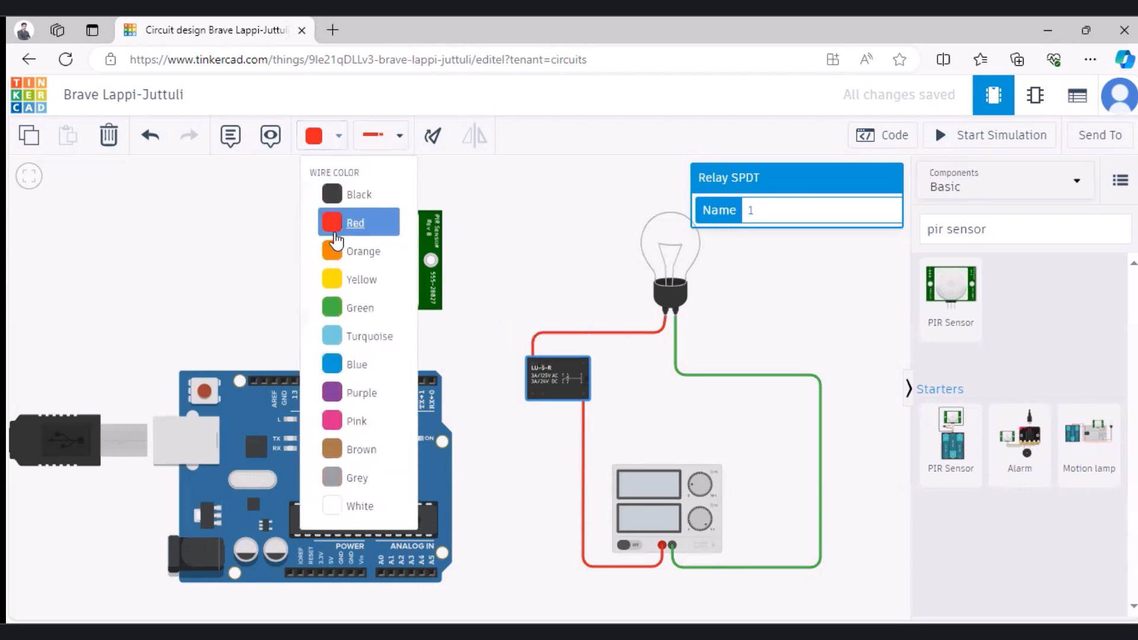
{"action": "left_click", "coordinate": [347, 307]}
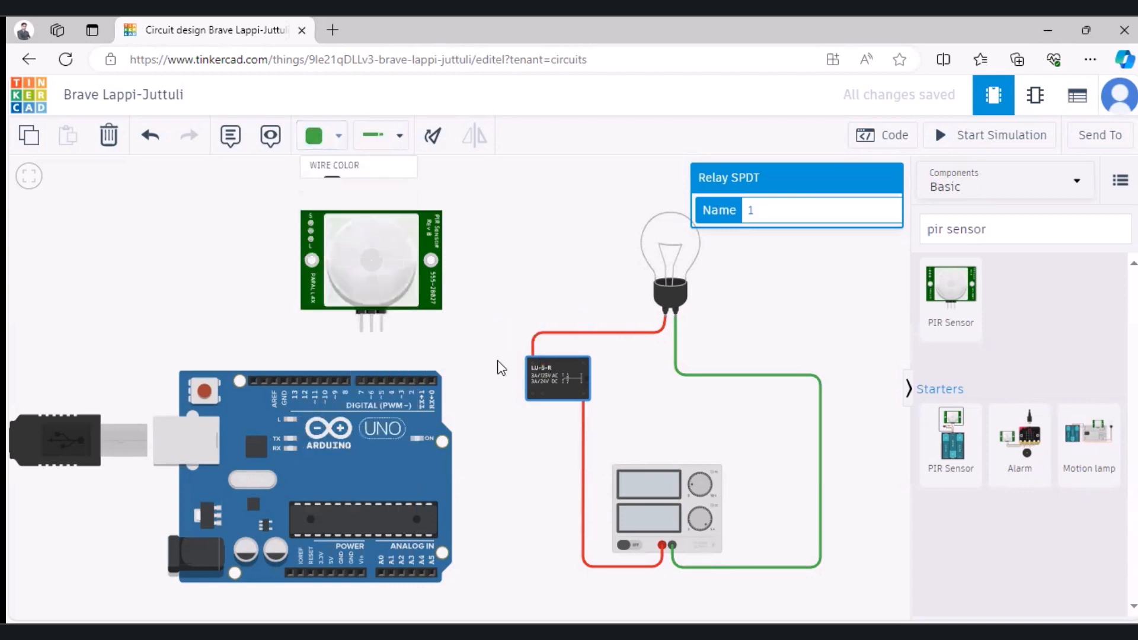
{"action": "left_click", "coordinate": [542, 363]}
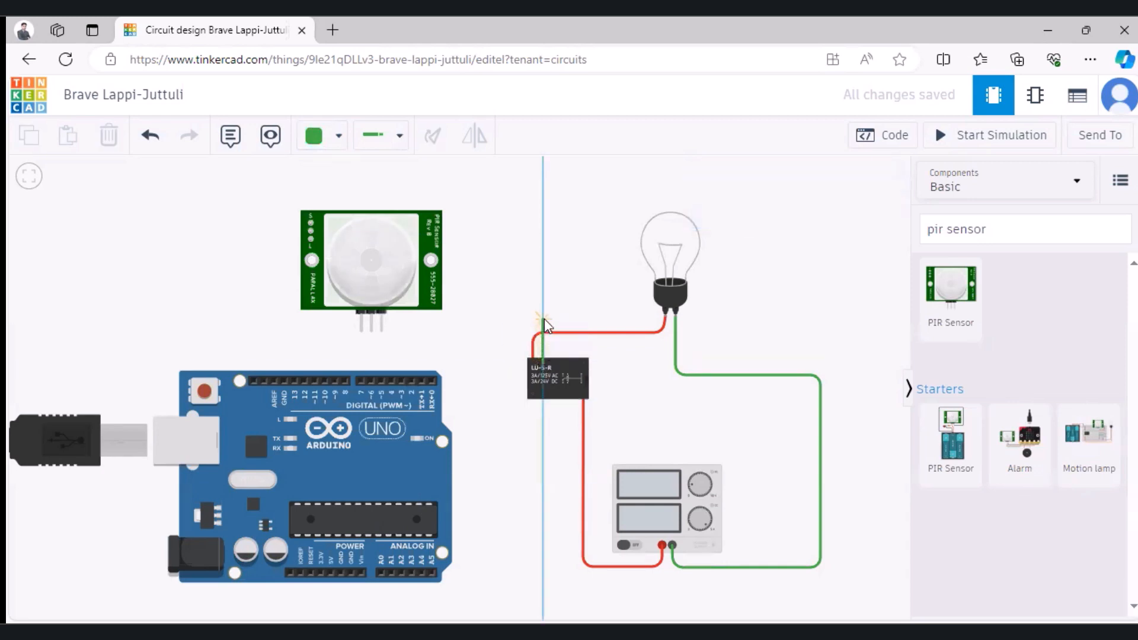
{"action": "left_click", "coordinate": [542, 308]}
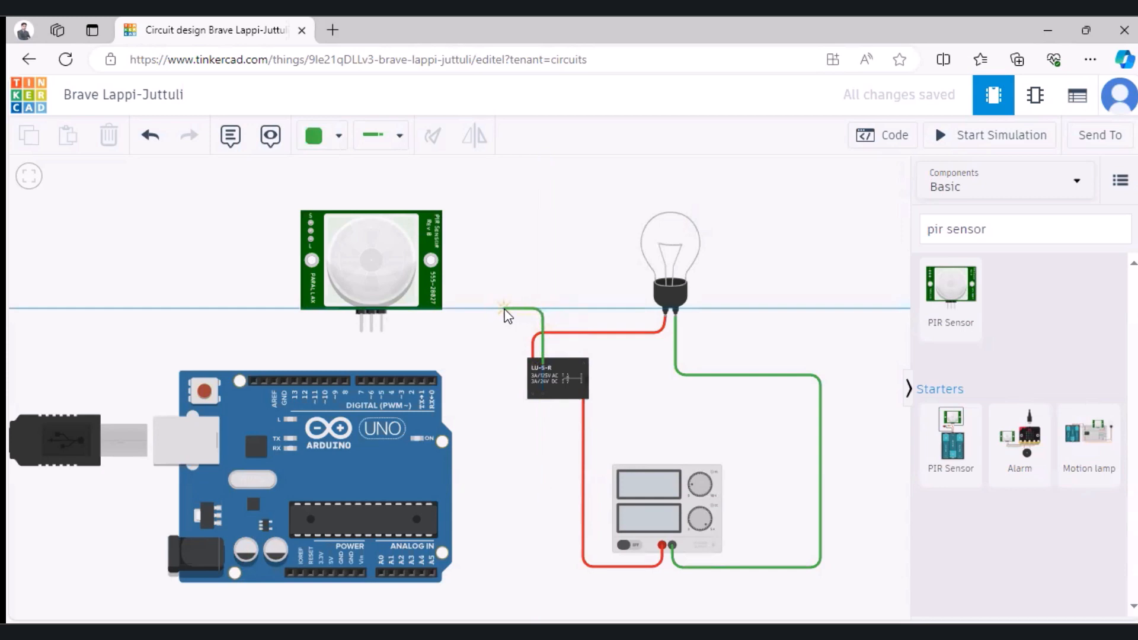
{"action": "left_click", "coordinate": [500, 308]}
{"action": "left_click", "coordinate": [500, 590]}
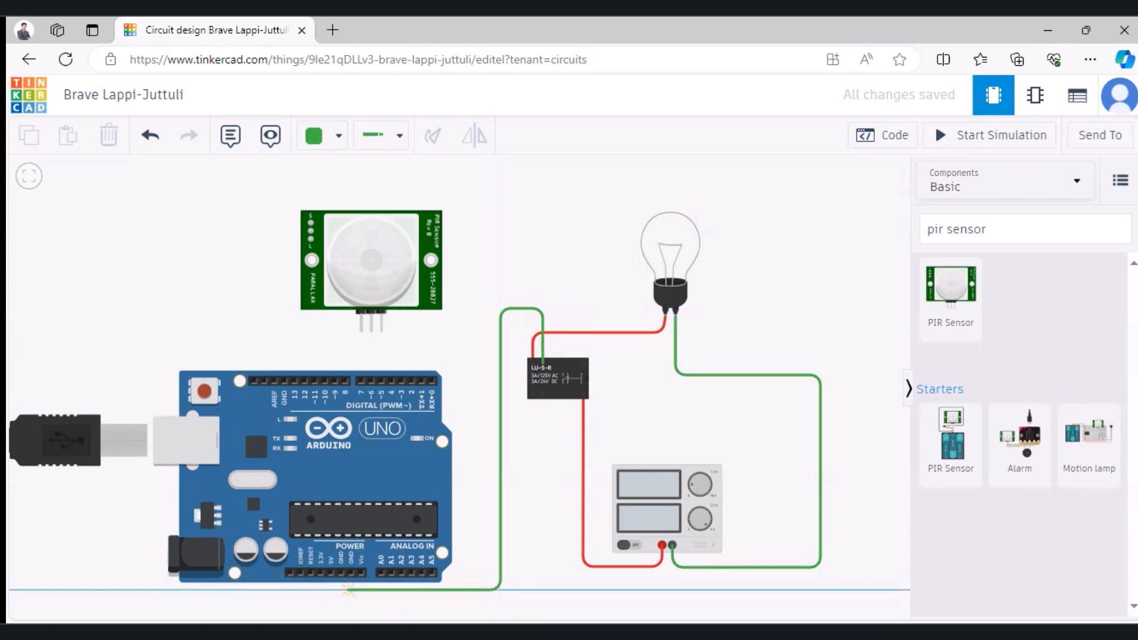
{"action": "left_click", "coordinate": [349, 574]}
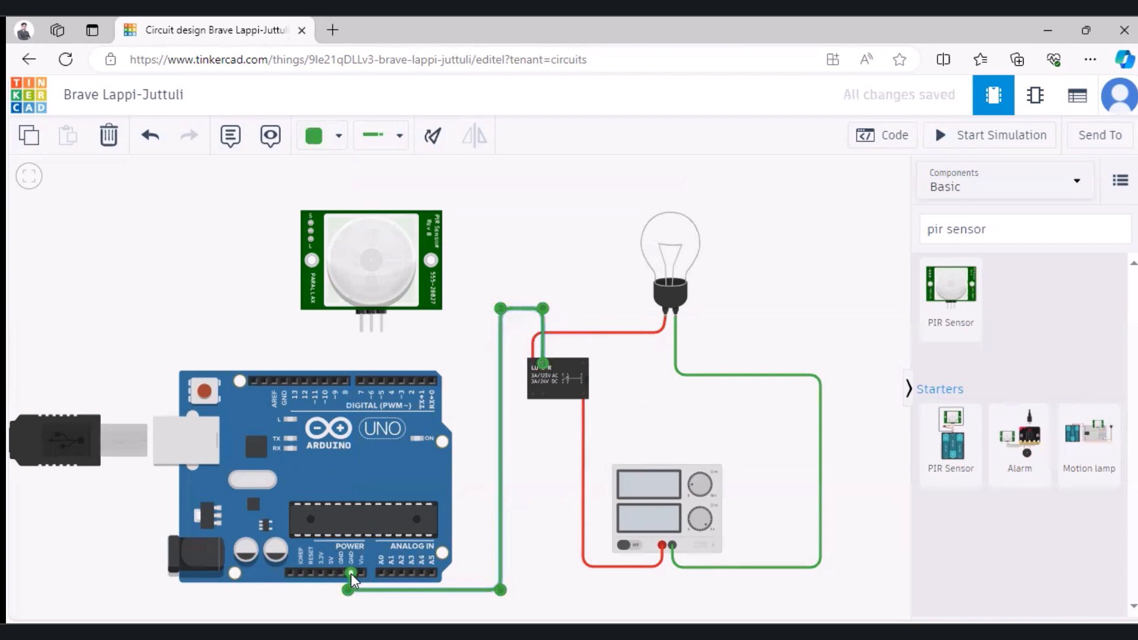
Step: Wire the relay's lower-left terminal to Arduino pin D2, routing the wire below the relay and up around the board's upper right corner
{"action": "left_click", "coordinate": [543, 394]}
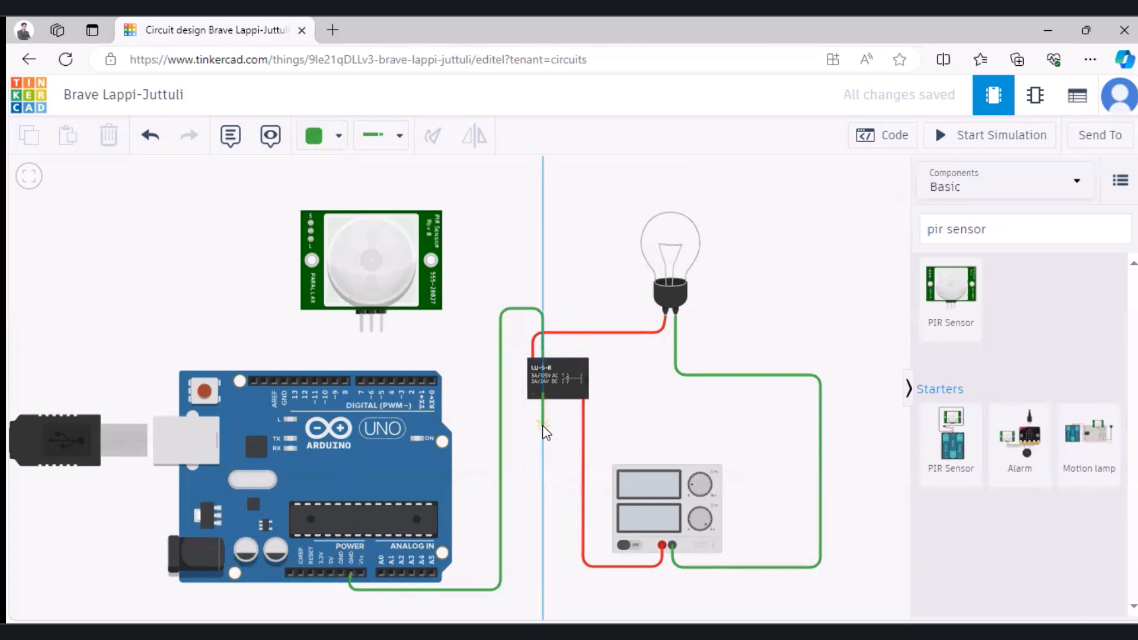
{"action": "left_click", "coordinate": [542, 425]}
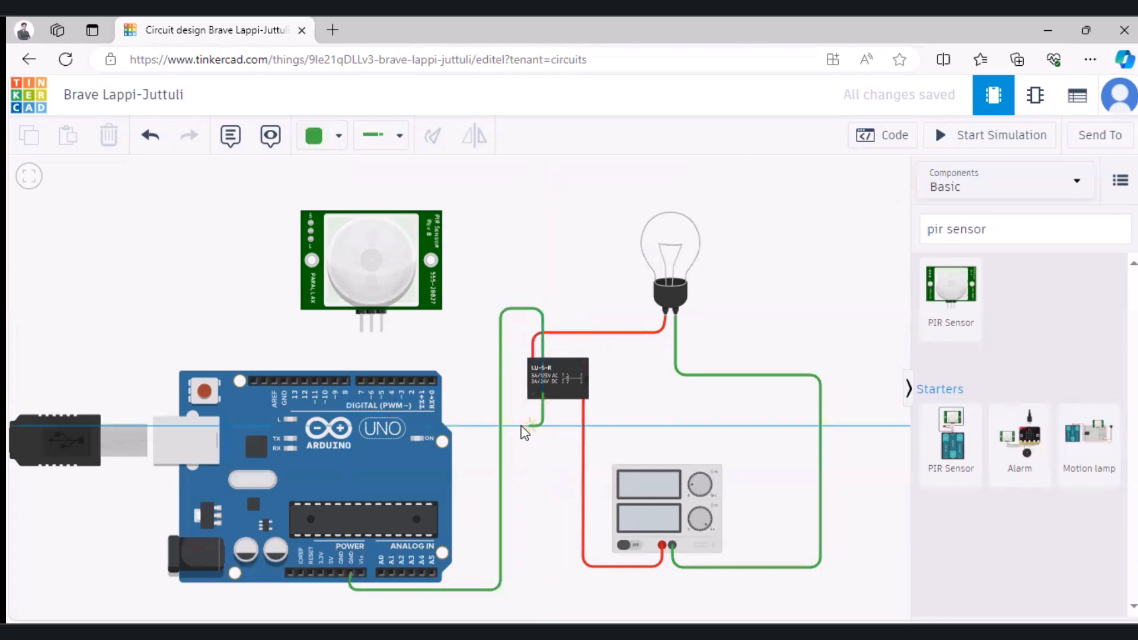
{"action": "left_click", "coordinate": [468, 426]}
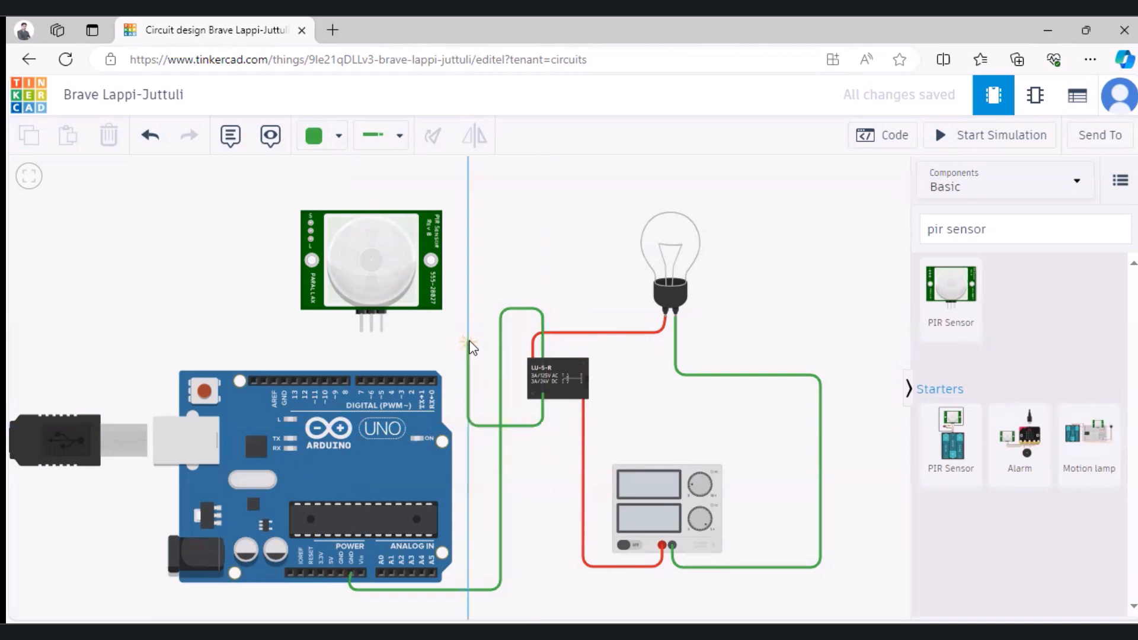
{"action": "left_click", "coordinate": [469, 341]}
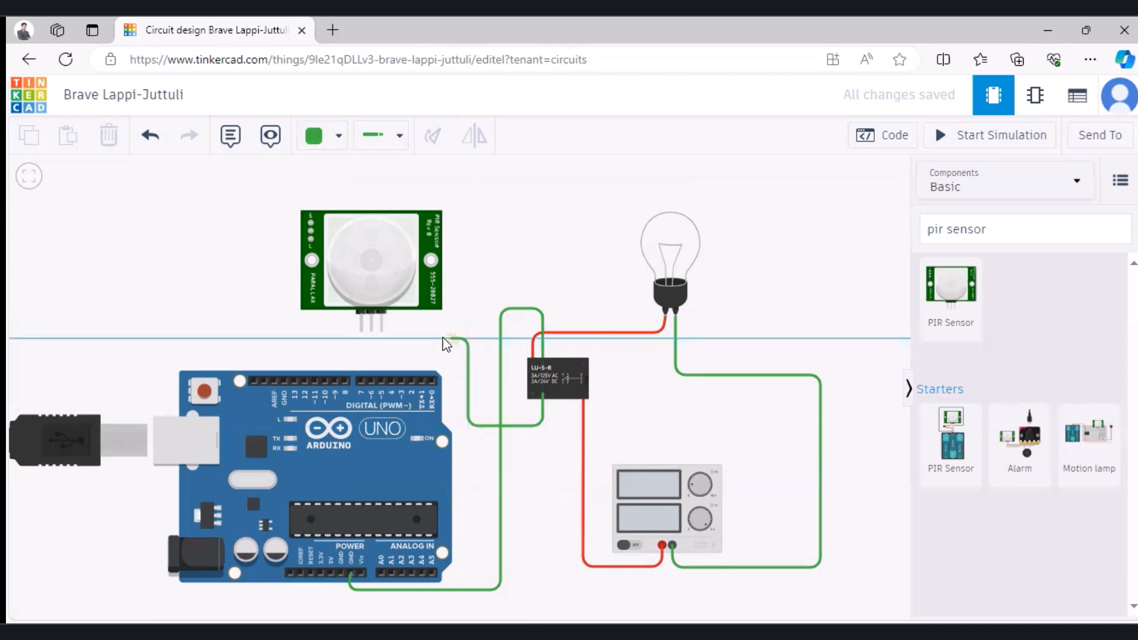
{"action": "left_click", "coordinate": [415, 341]}
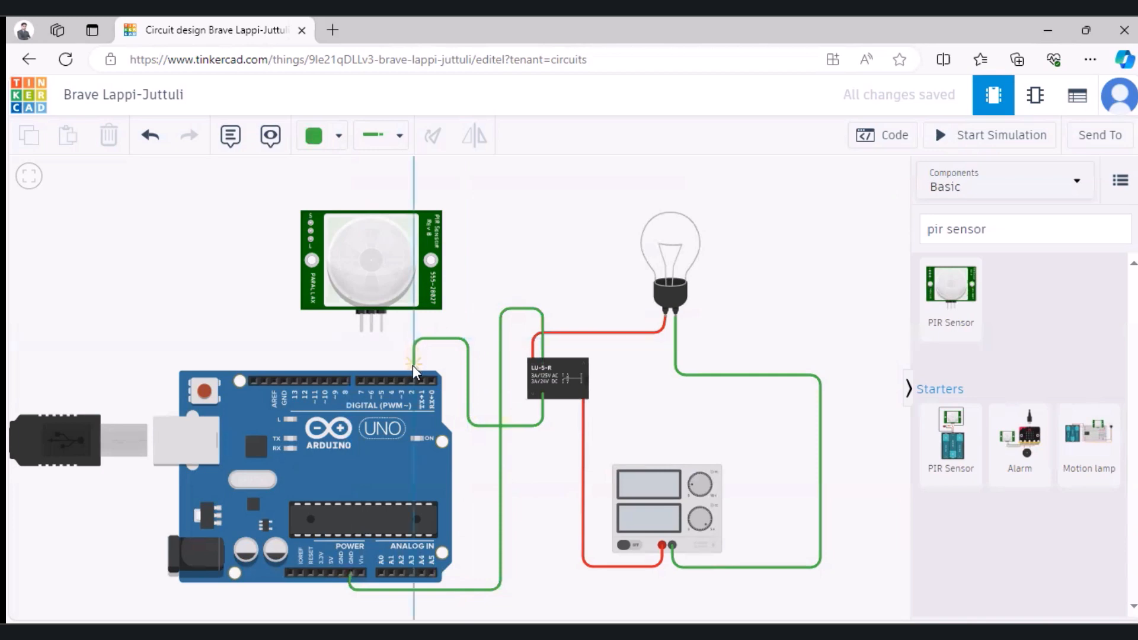
{"action": "left_click", "coordinate": [411, 382]}
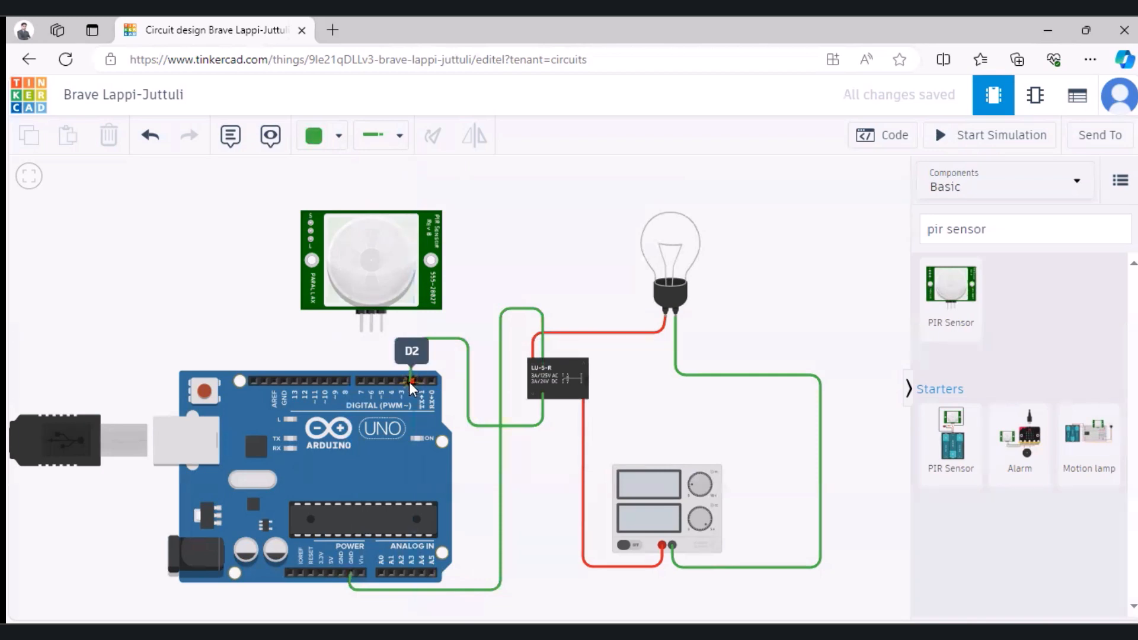
{"action": "left_click", "coordinate": [409, 382]}
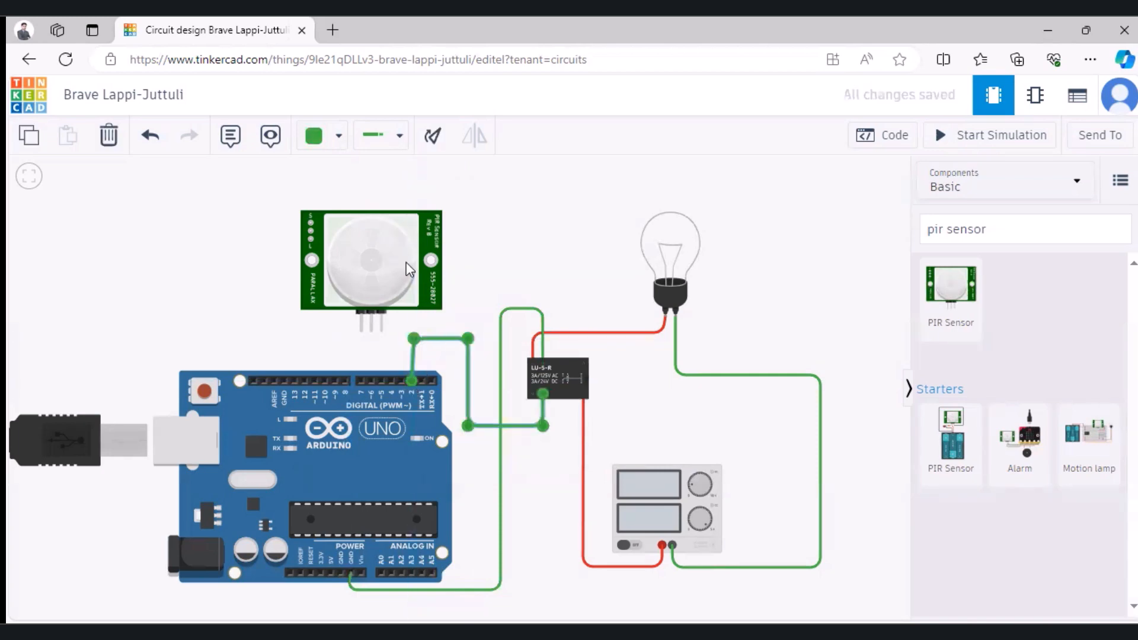
Step: Change the color of the wire between the relay and Arduino pin D2 to red
{"action": "left_click", "coordinate": [341, 143]}
{"action": "left_click", "coordinate": [345, 221]}
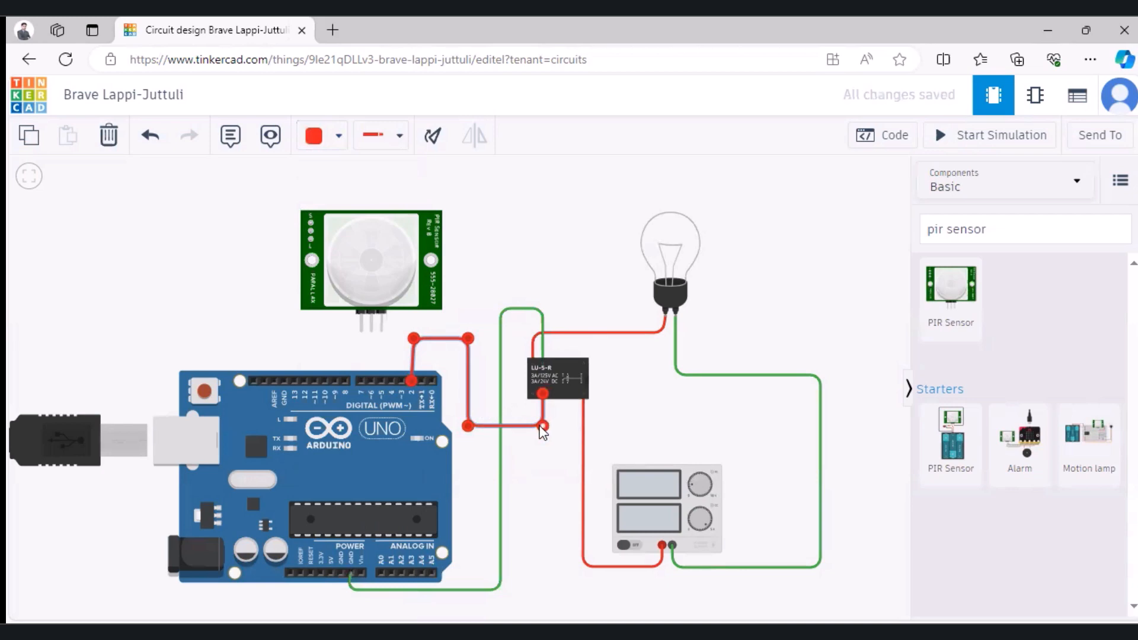
{"action": "left_click", "coordinate": [542, 394]}
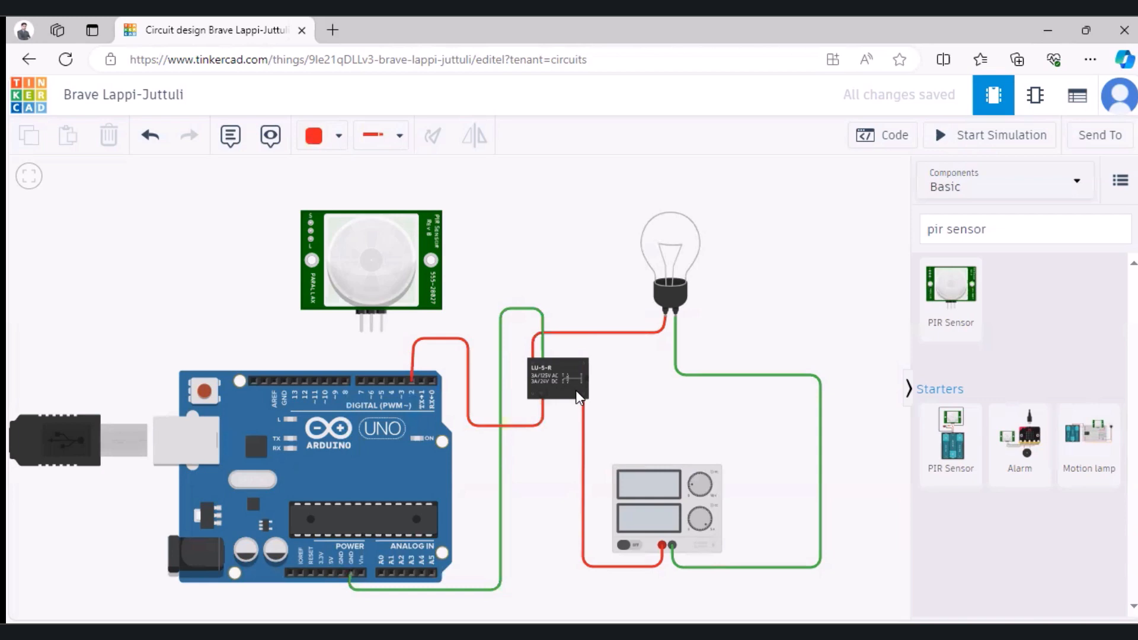
Step: Open the Arduino's block code and delete the default on start and forever blocks
{"action": "left_click", "coordinate": [886, 136]}
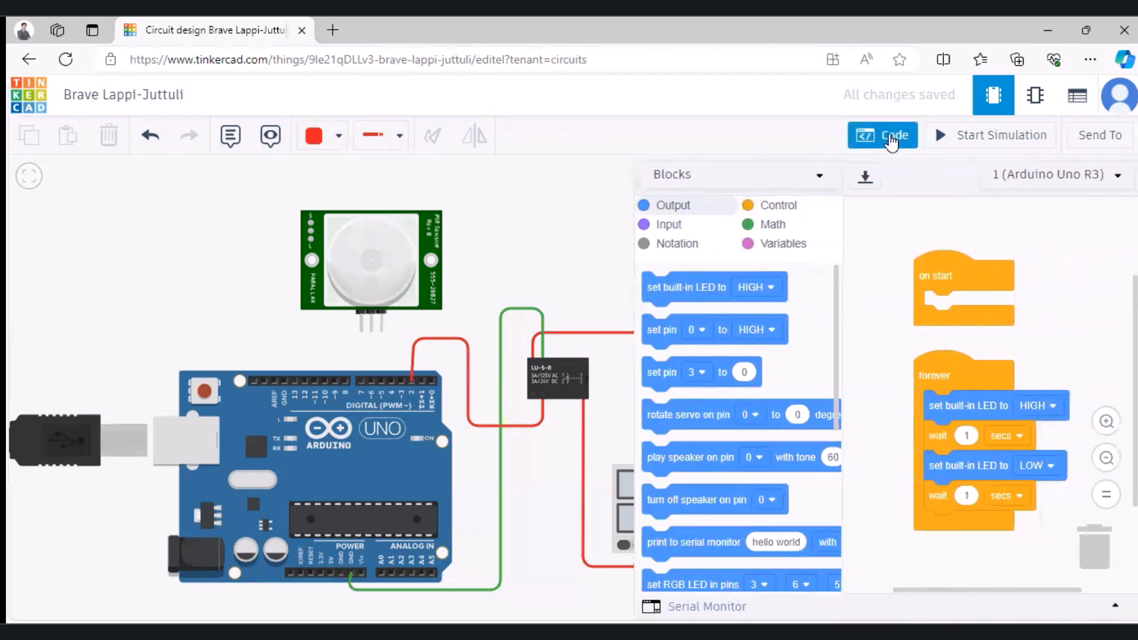
{"action": "left_click_drag", "start_coordinate": [944, 287], "coordinate": [1095, 547]}
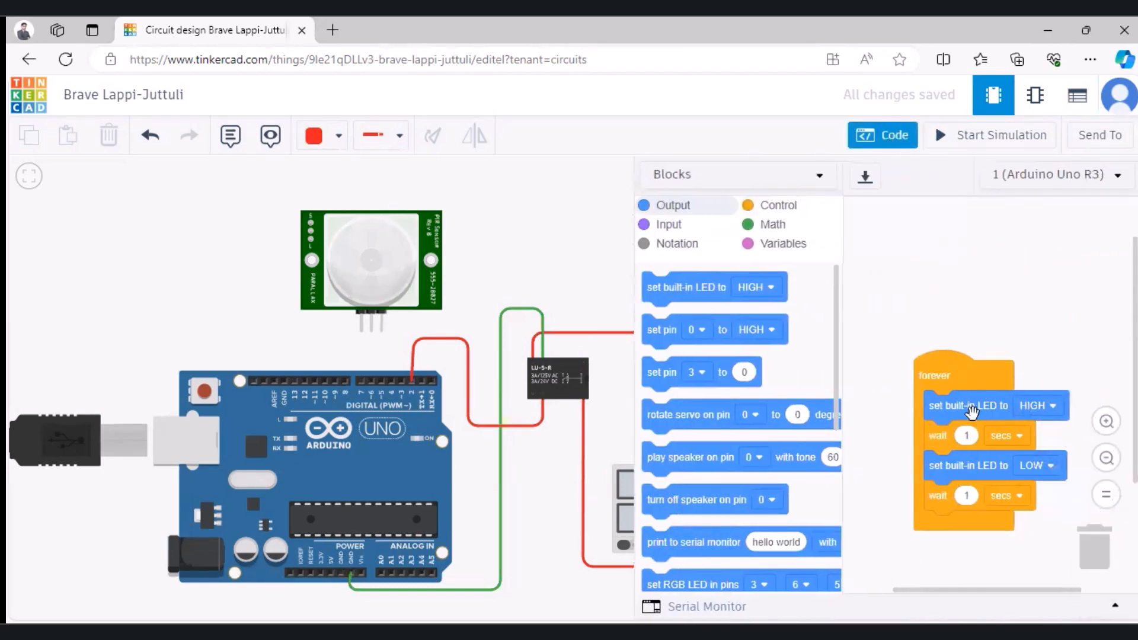
{"action": "left_click_drag", "start_coordinate": [936, 370], "coordinate": [1107, 526]}
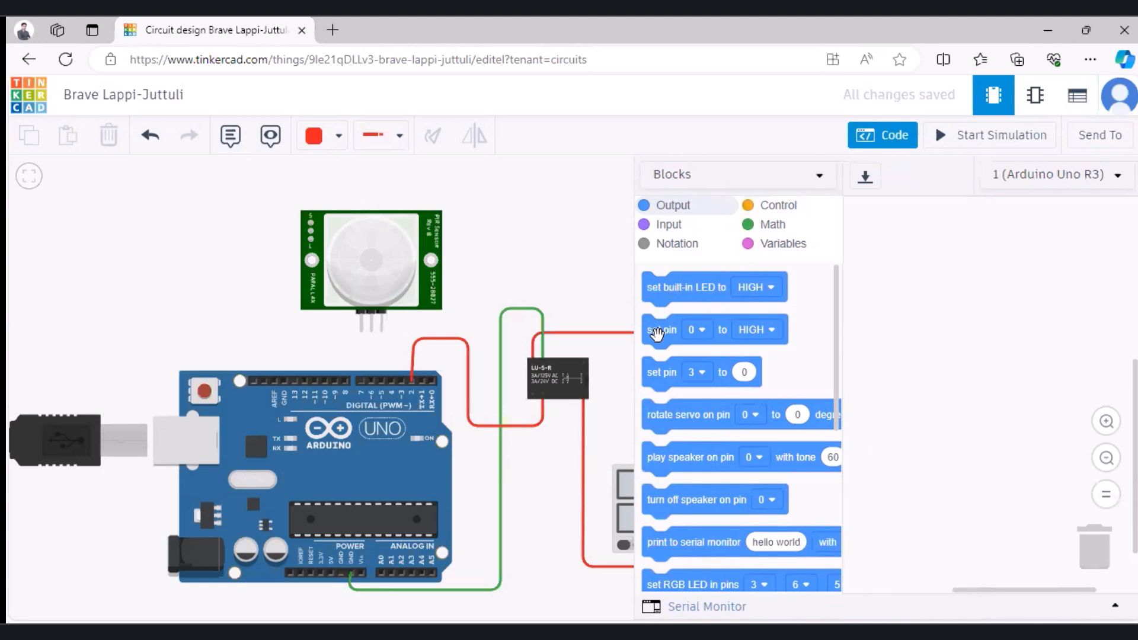
Step: Add a block setting pin 2 to HIGH, followed by a wait of 1 second
{"action": "left_click_drag", "start_coordinate": [657, 334], "coordinate": [890, 309]}
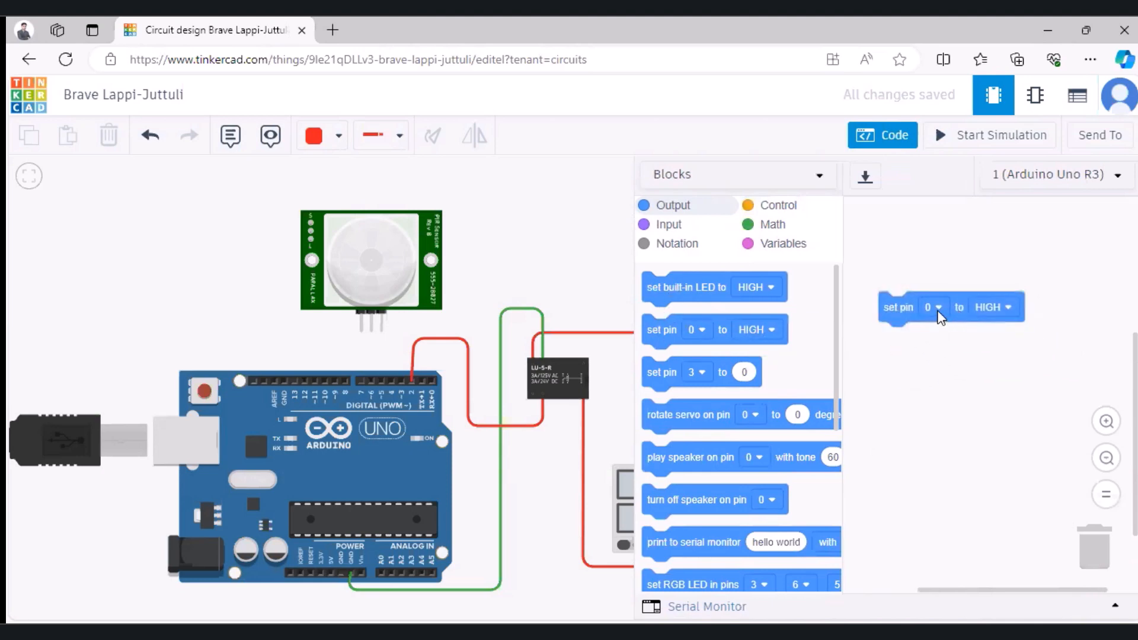
{"action": "left_click", "coordinate": [937, 313]}
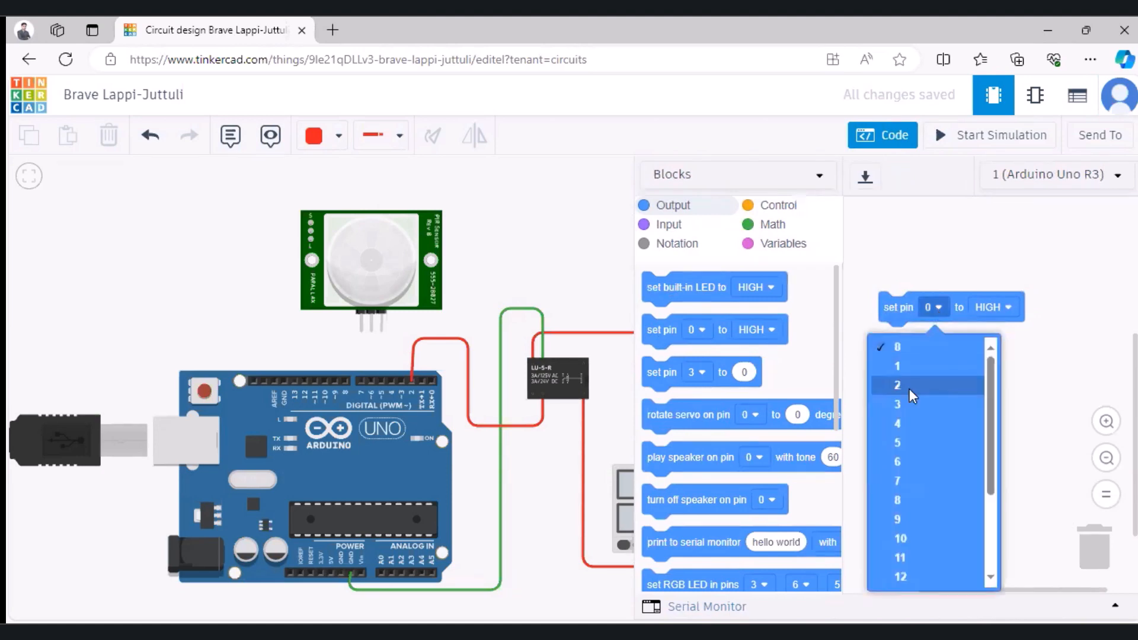
{"action": "left_click", "coordinate": [909, 389]}
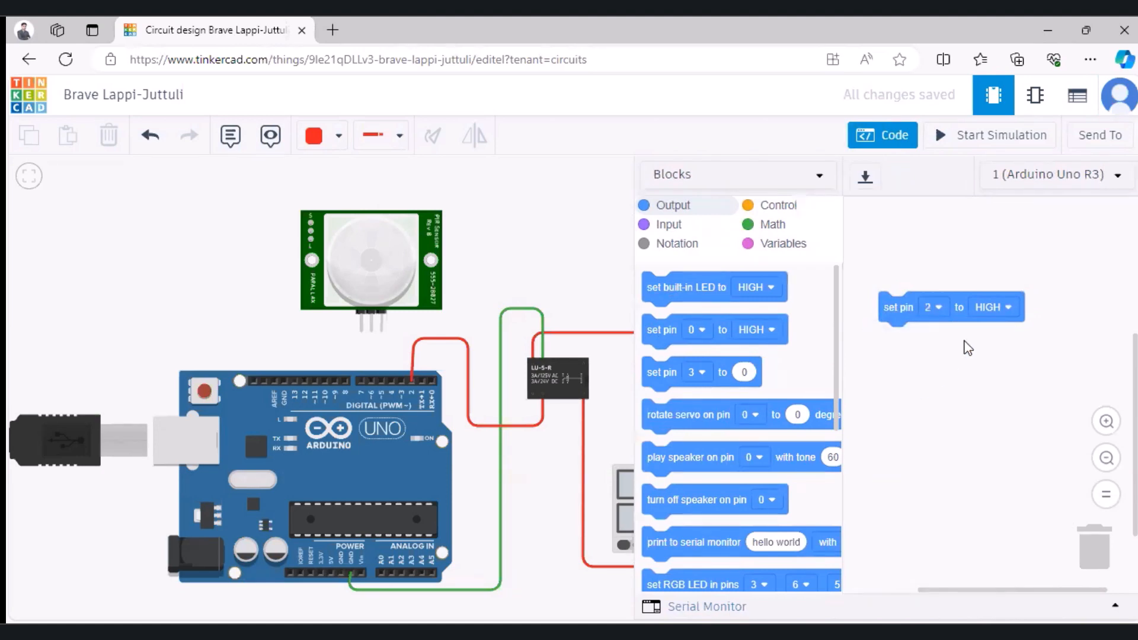
{"action": "left_click", "coordinate": [770, 214]}
{"action": "scroll", "coordinate": [702, 457], "scroll_direction": "down", "scroll_amount": 5}
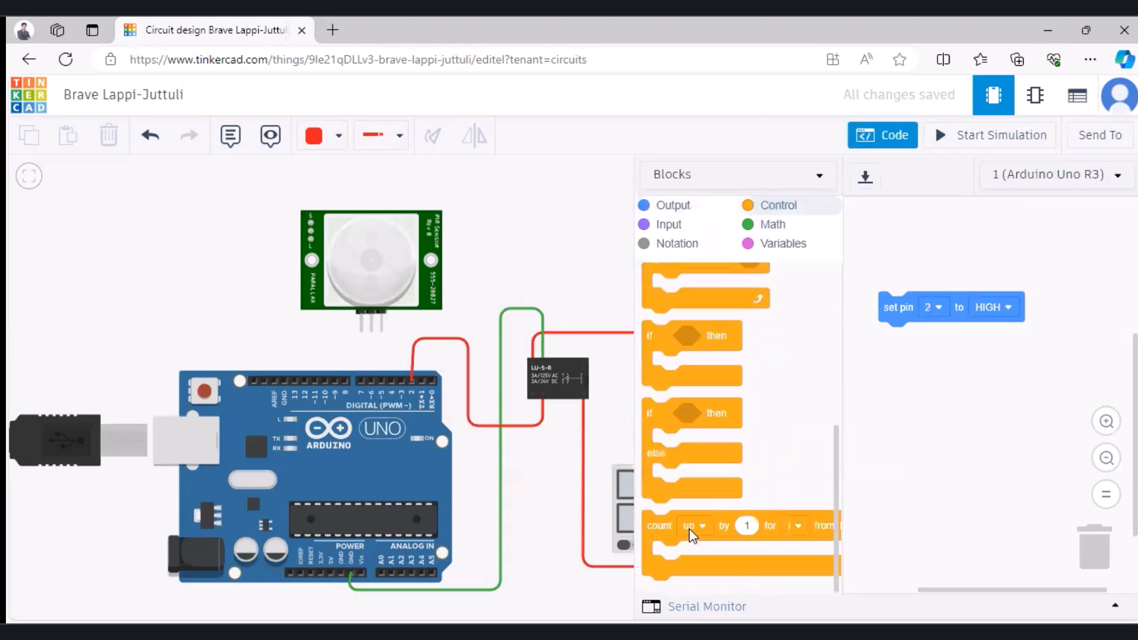
{"action": "scroll", "coordinate": [690, 534], "scroll_direction": "up", "scroll_amount": 5}
{"action": "left_click_drag", "start_coordinate": [651, 456], "coordinate": [887, 338]}
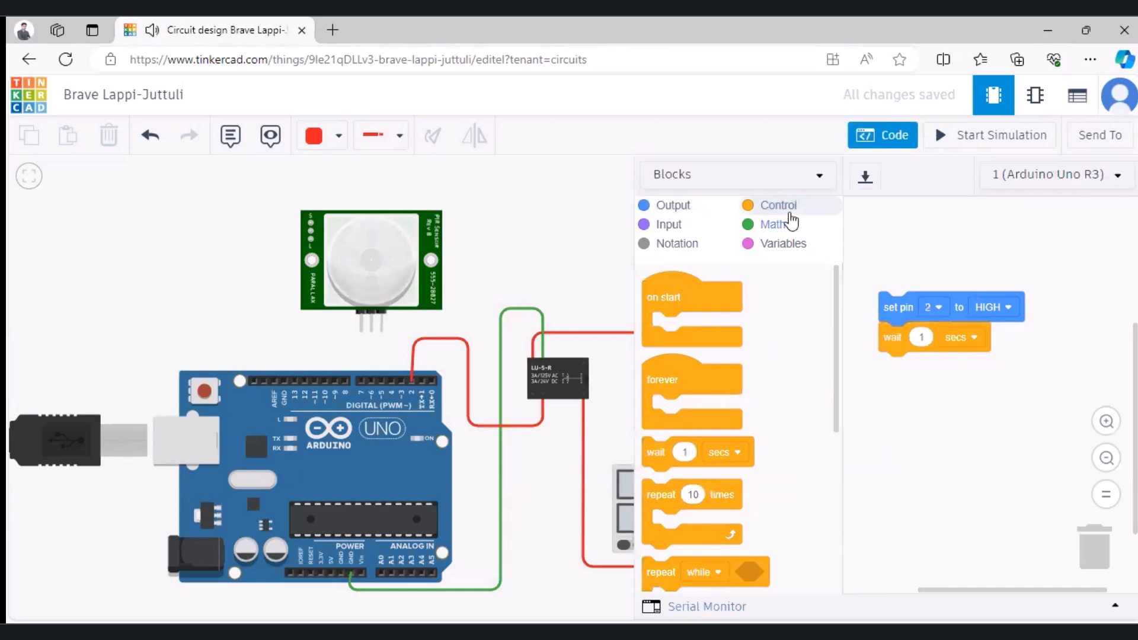
Step: Append a block setting pin 2 to LOW and a second 1-second wait below the existing blocks
{"action": "left_click", "coordinate": [676, 208]}
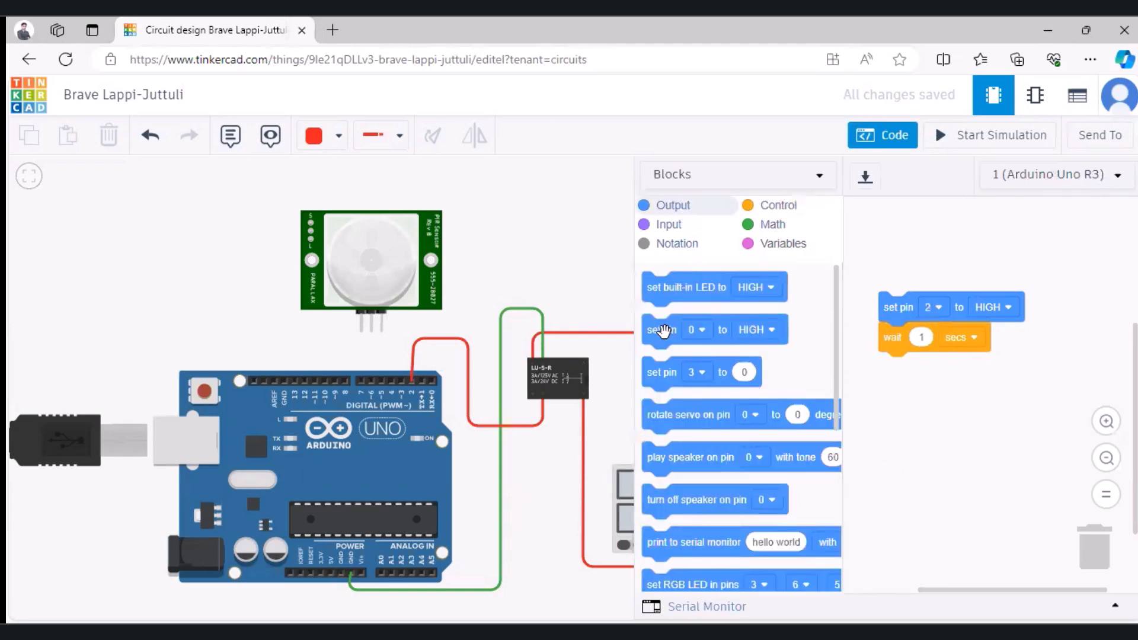
{"action": "left_click_drag", "start_coordinate": [658, 327], "coordinate": [893, 371]}
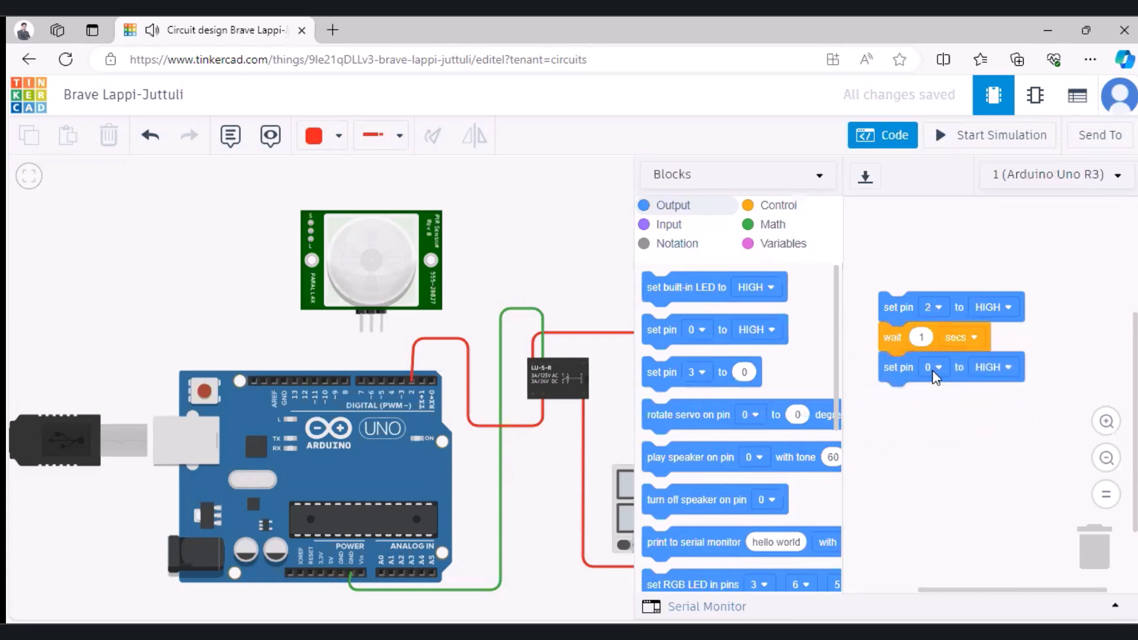
{"action": "left_click", "coordinate": [933, 367]}
{"action": "left_click", "coordinate": [914, 446]}
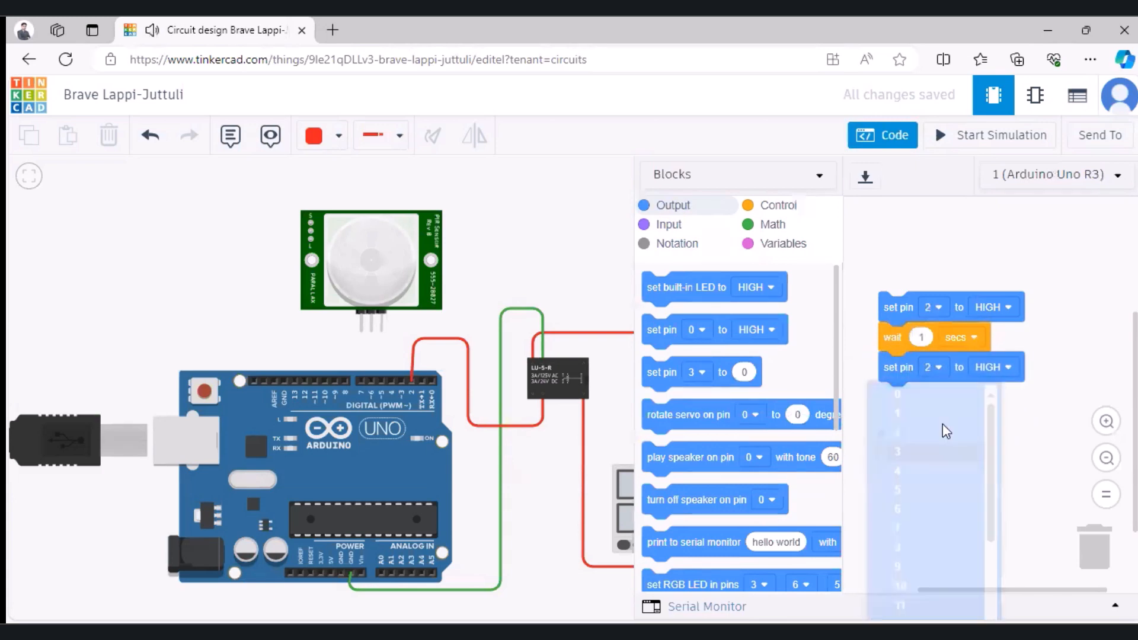
{"action": "left_click", "coordinate": [1005, 368]}
{"action": "left_click", "coordinate": [992, 426]}
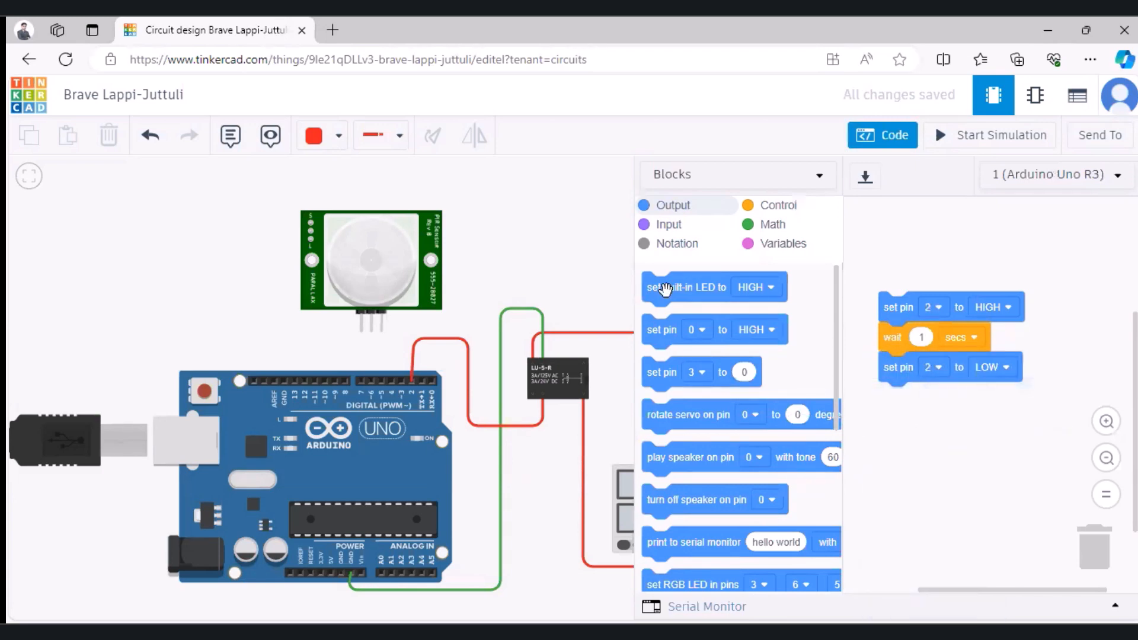
{"action": "left_click", "coordinate": [770, 208]}
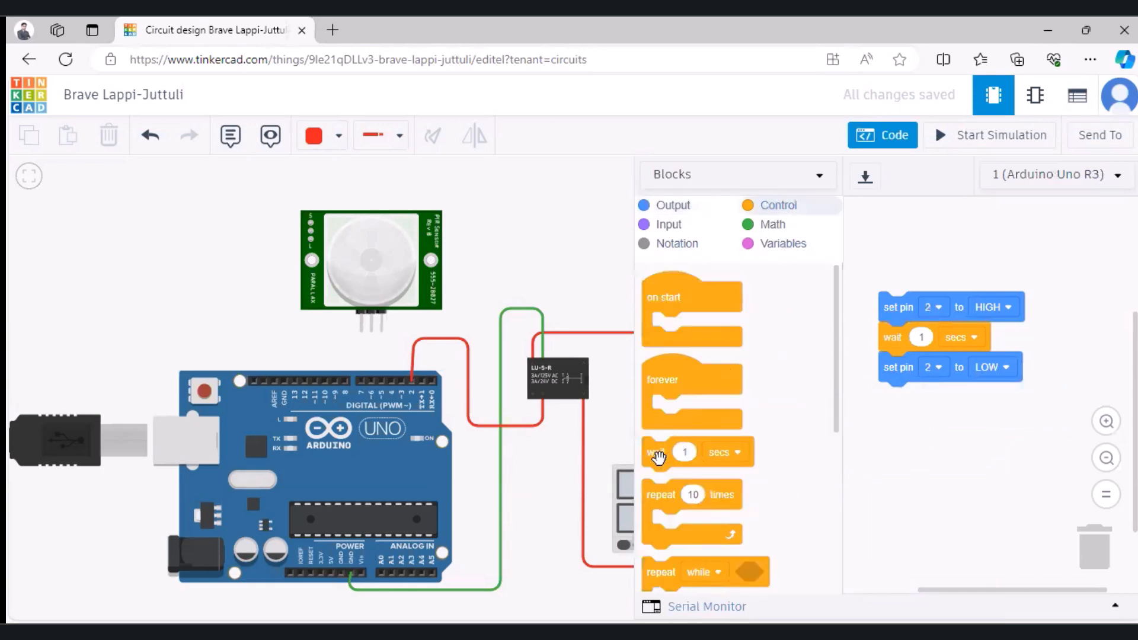
{"action": "left_click_drag", "start_coordinate": [658, 453], "coordinate": [895, 398]}
Step: Close the code editor and run the simulation to check the relay-driven light bulb, stopping it when done
{"action": "left_click", "coordinate": [882, 135]}
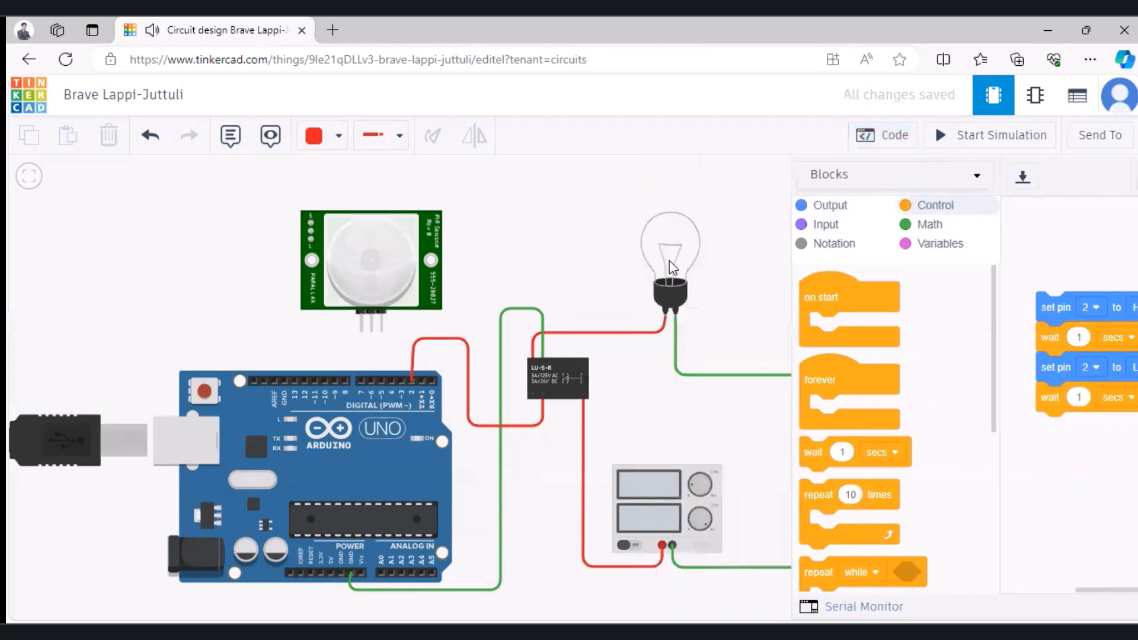
{"action": "left_click", "coordinate": [995, 142]}
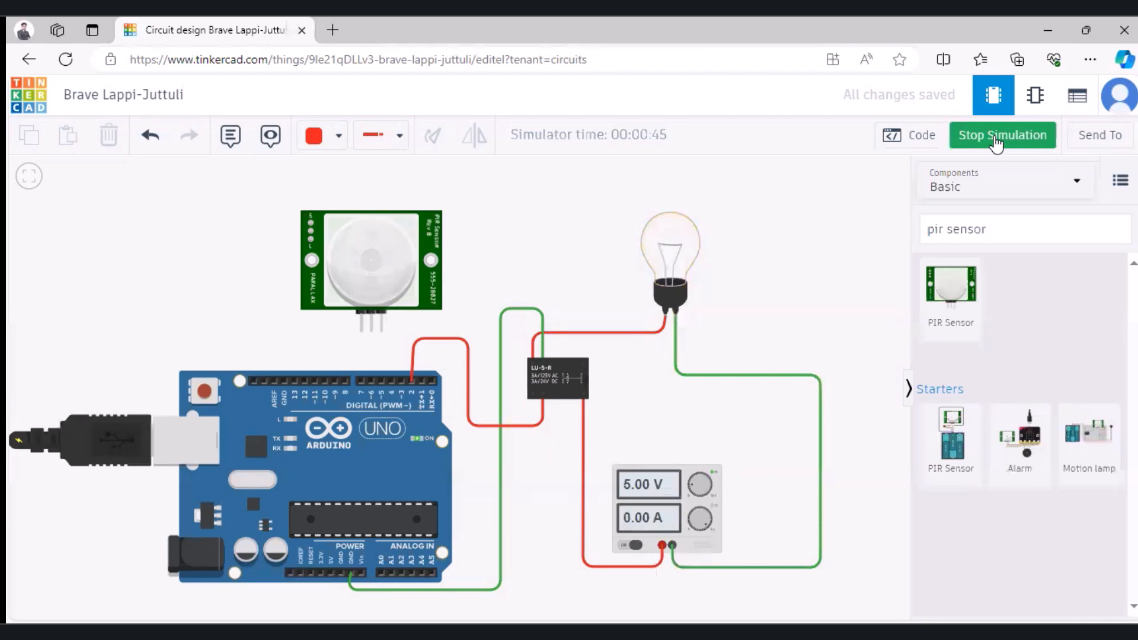
{"action": "left_click", "coordinate": [996, 142]}
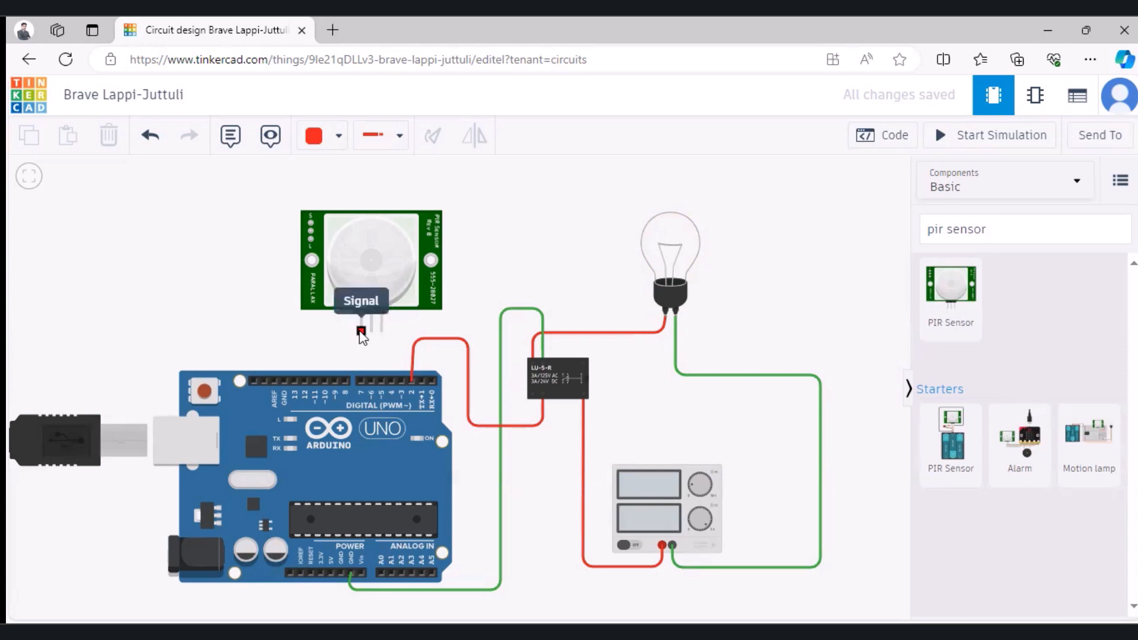
Step: Move the PIR sensor directly above the Arduino and connect its ground pin to the digital-side GND with a green wire
{"action": "left_click_drag", "start_coordinate": [385, 252], "coordinate": [327, 263]}
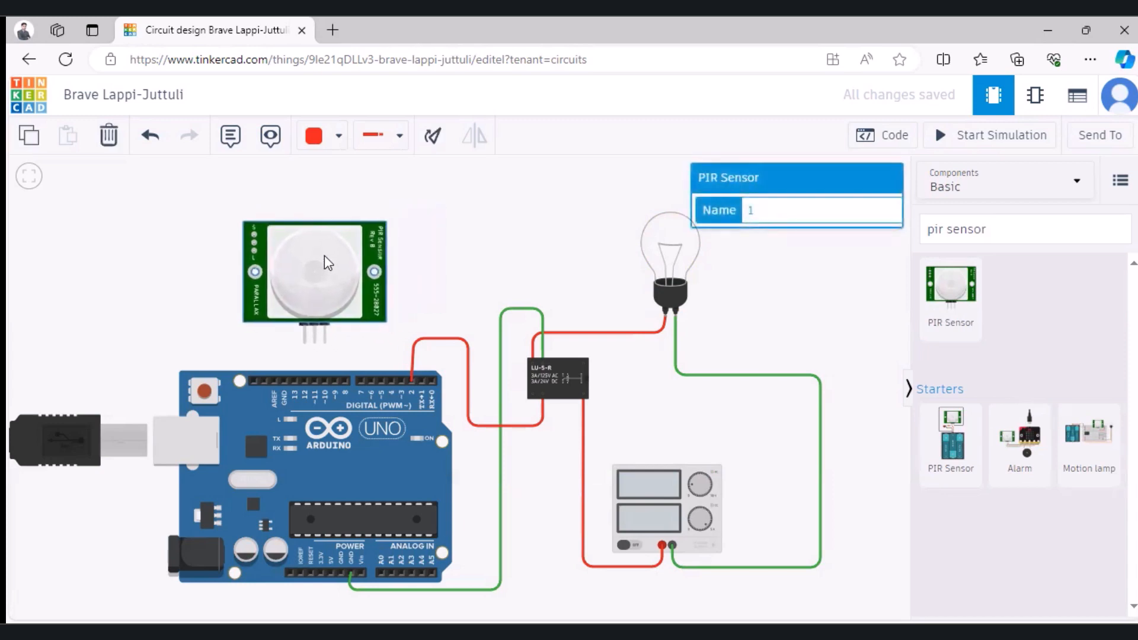
{"action": "left_click", "coordinate": [324, 343]}
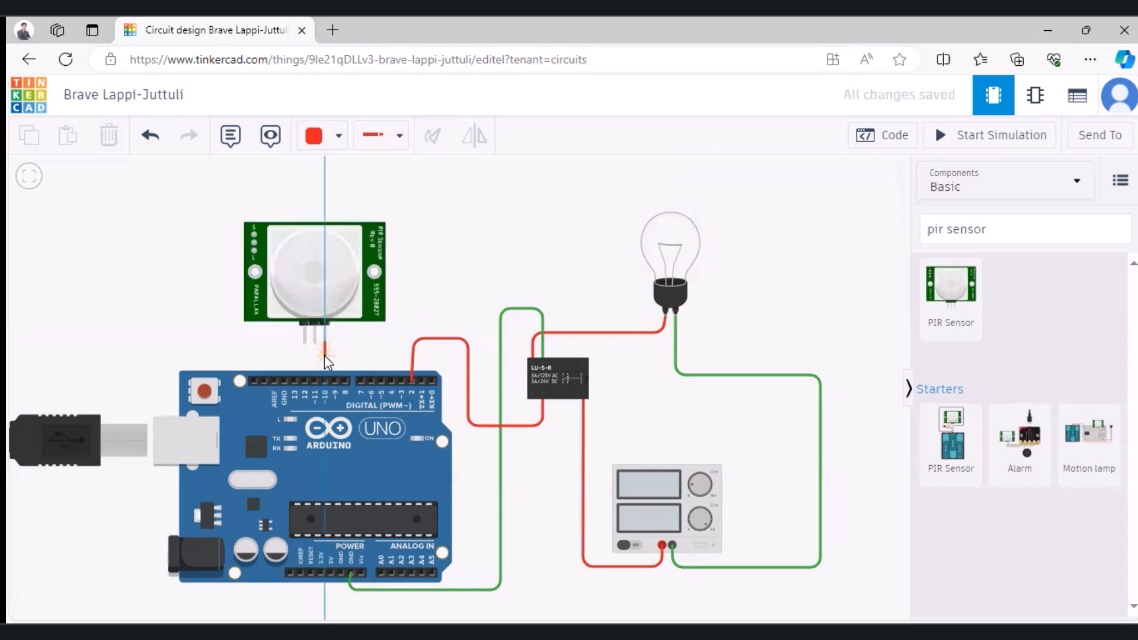
{"action": "left_click", "coordinate": [325, 354]}
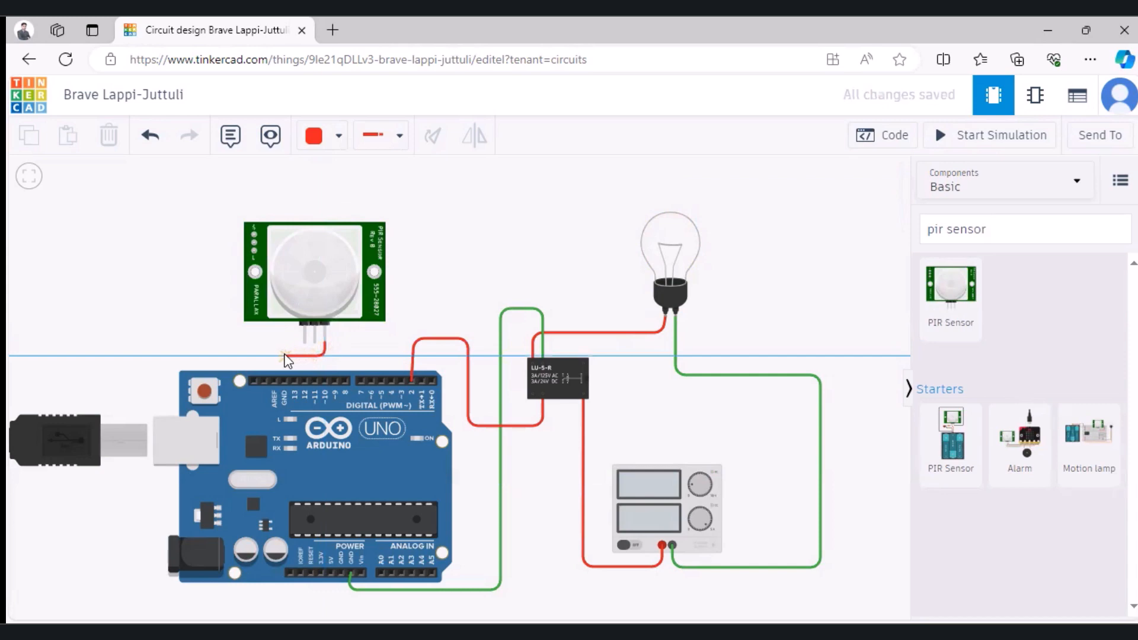
{"action": "left_click", "coordinate": [283, 355]}
{"action": "left_click", "coordinate": [283, 379]}
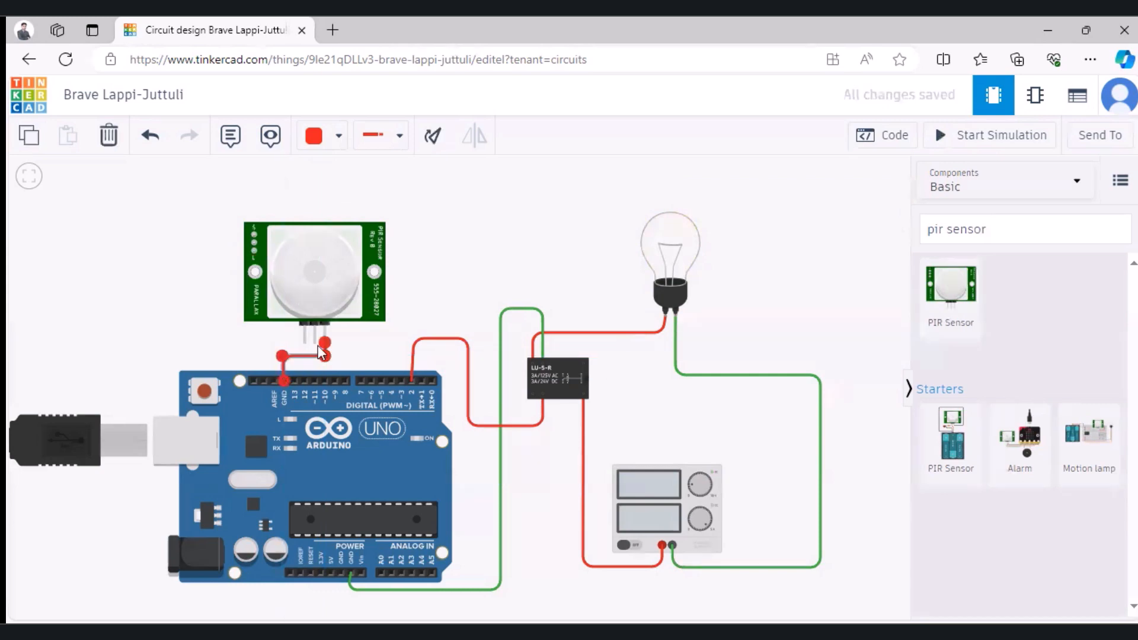
{"action": "left_click", "coordinate": [337, 138]}
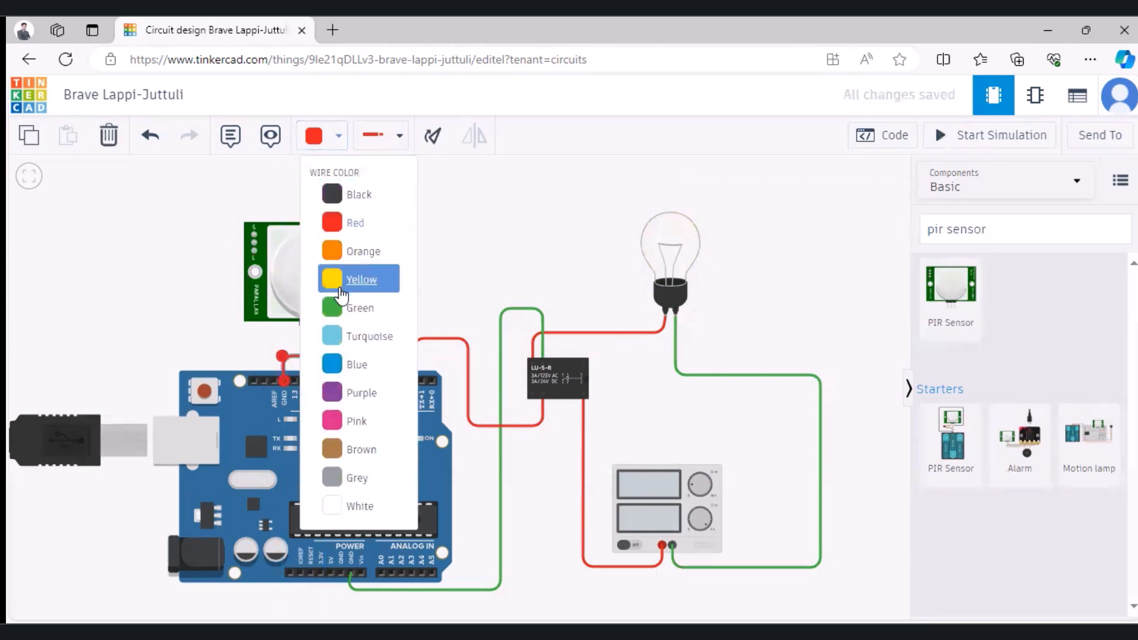
{"action": "left_click", "coordinate": [338, 304]}
{"action": "left_click", "coordinate": [404, 330]}
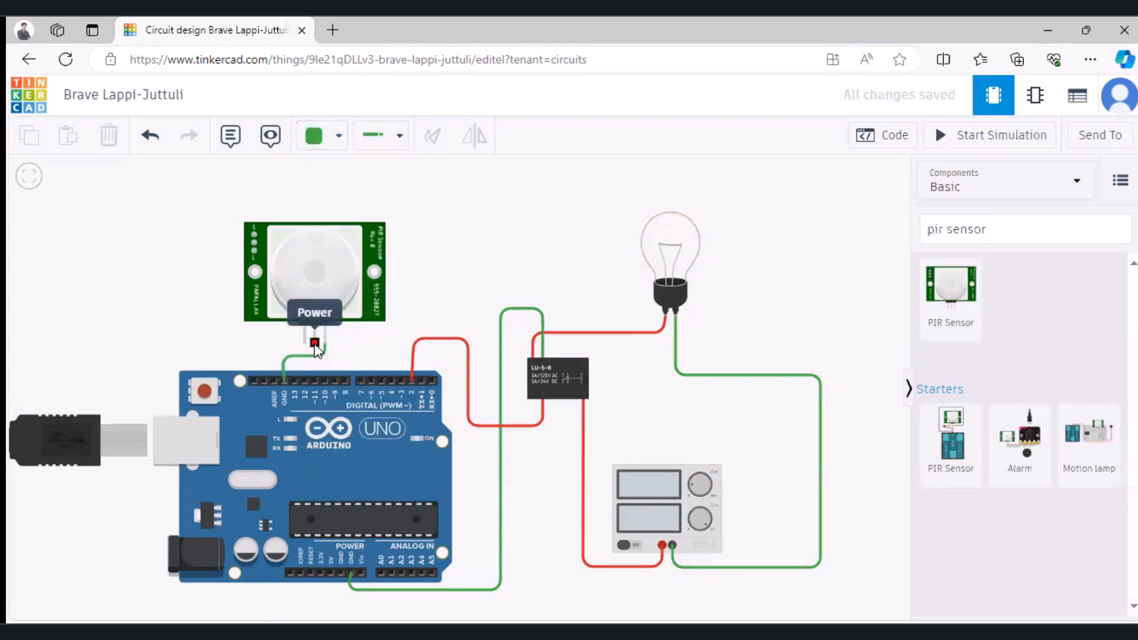
Step: Connect the PIR sensor's Power pin to the Arduino's 5V pin, routing around the board, and colour the wire red
{"action": "left_click", "coordinate": [314, 349]}
{"action": "left_click", "coordinate": [229, 352]}
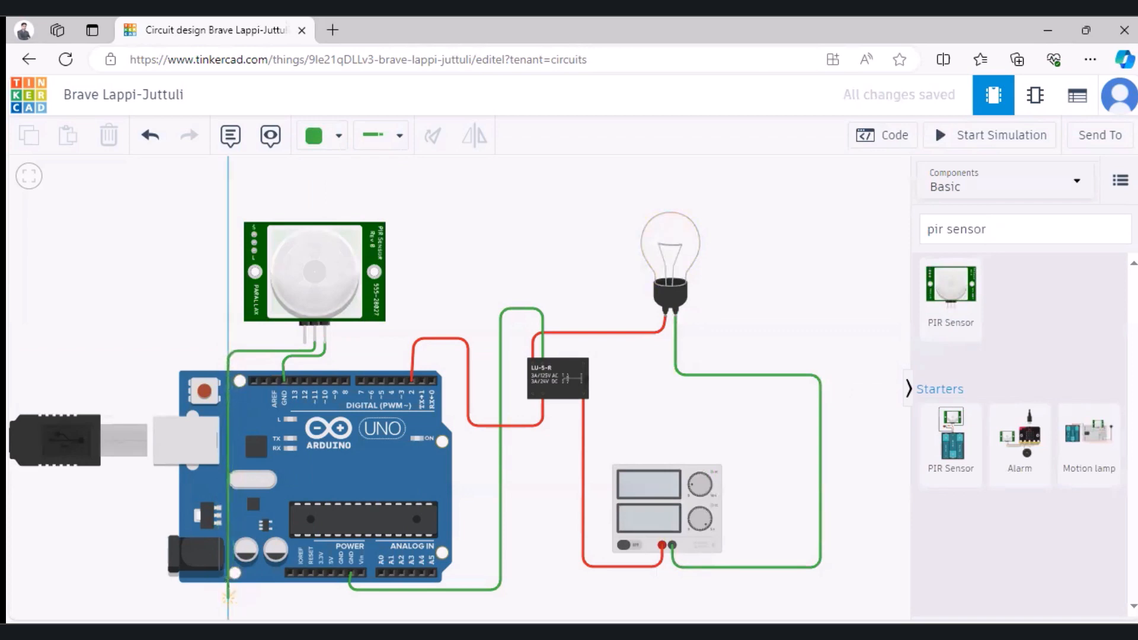
{"action": "left_click", "coordinate": [232, 597]}
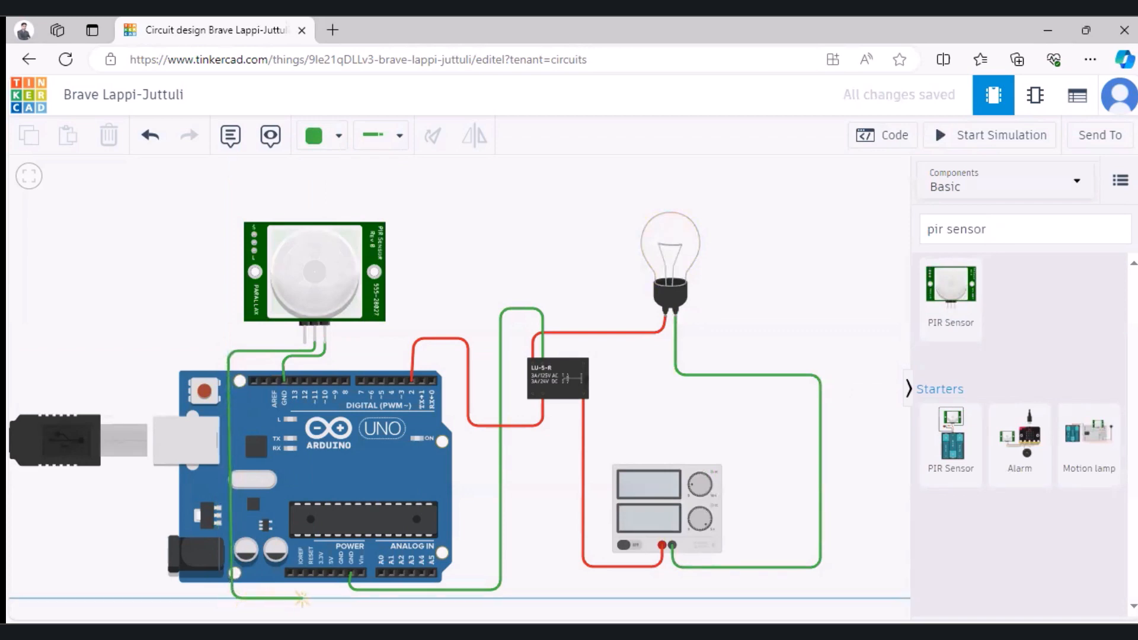
{"action": "left_click", "coordinate": [329, 598]}
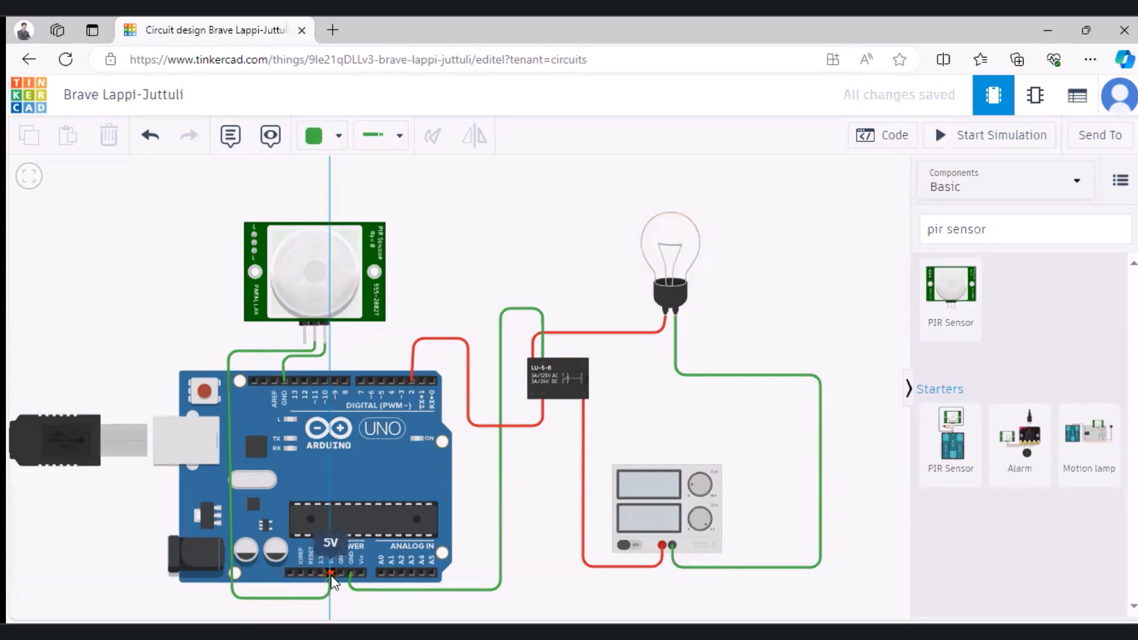
{"action": "left_click", "coordinate": [330, 574]}
{"action": "left_click", "coordinate": [323, 141]}
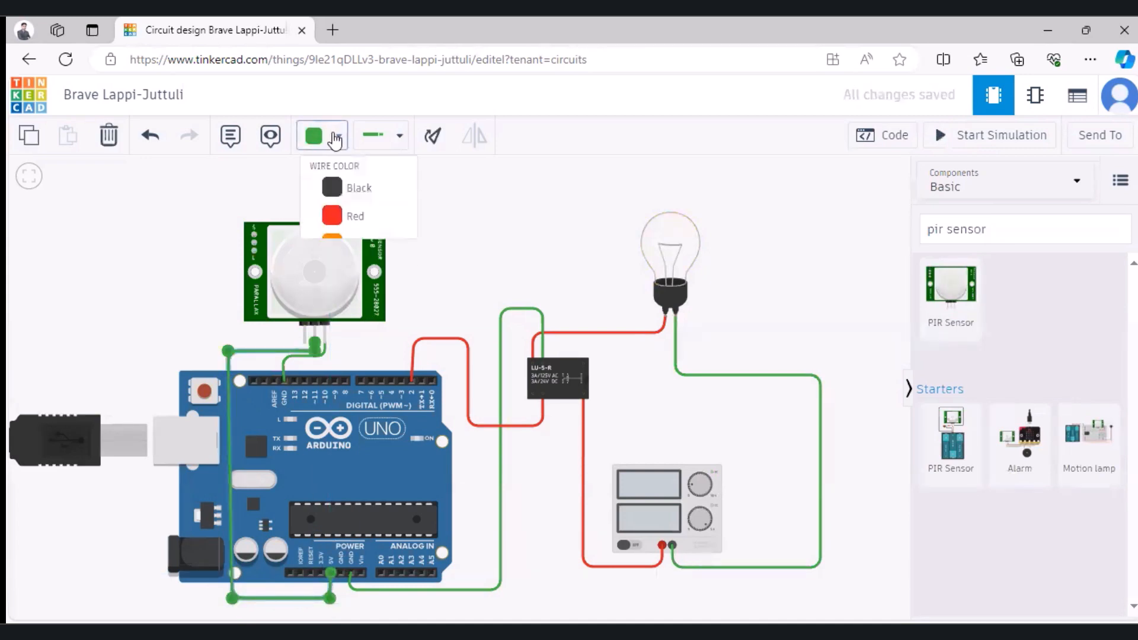
{"action": "left_click", "coordinate": [350, 228]}
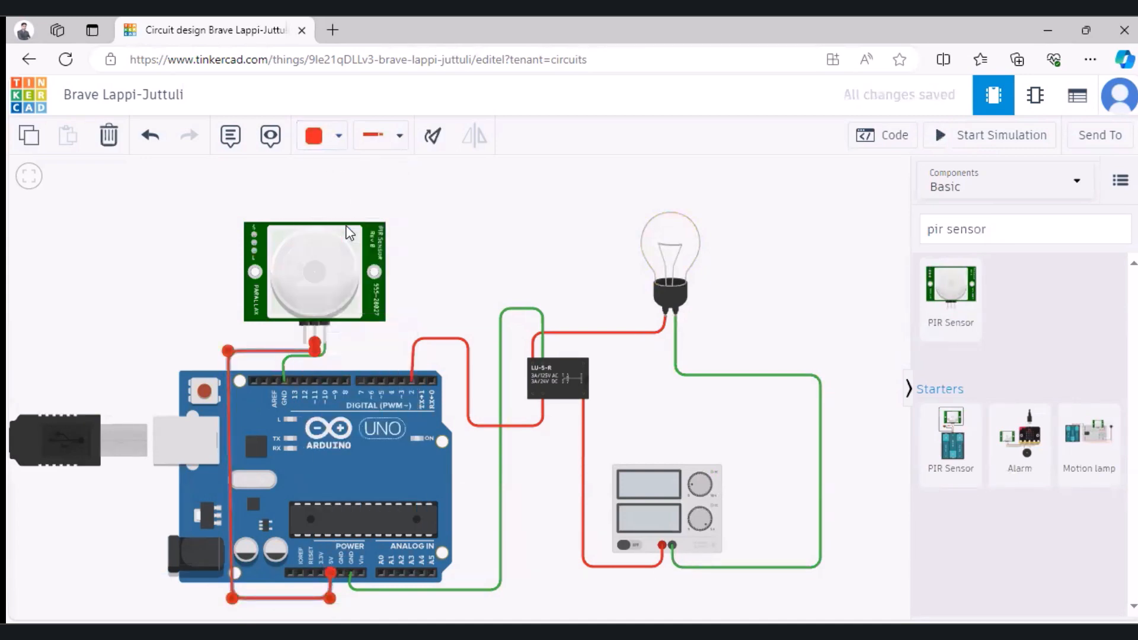
Step: Connect the PIR sensor's Signal pin to digital pin 6 of the Arduino with a red wire
{"action": "left_click", "coordinate": [303, 340]}
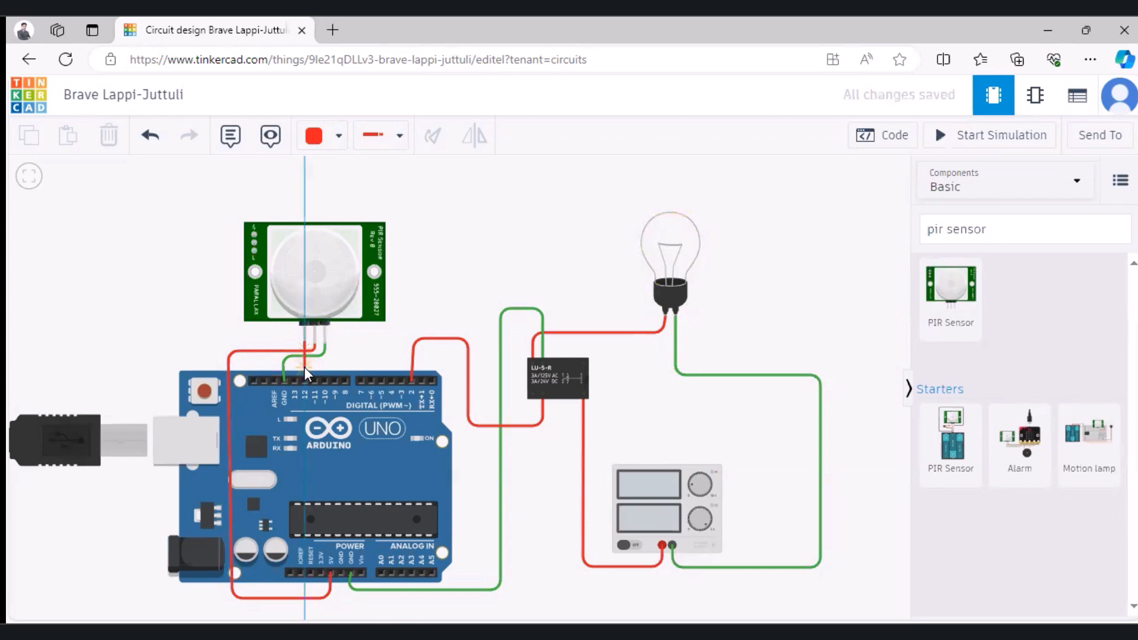
{"action": "left_click", "coordinate": [304, 367]}
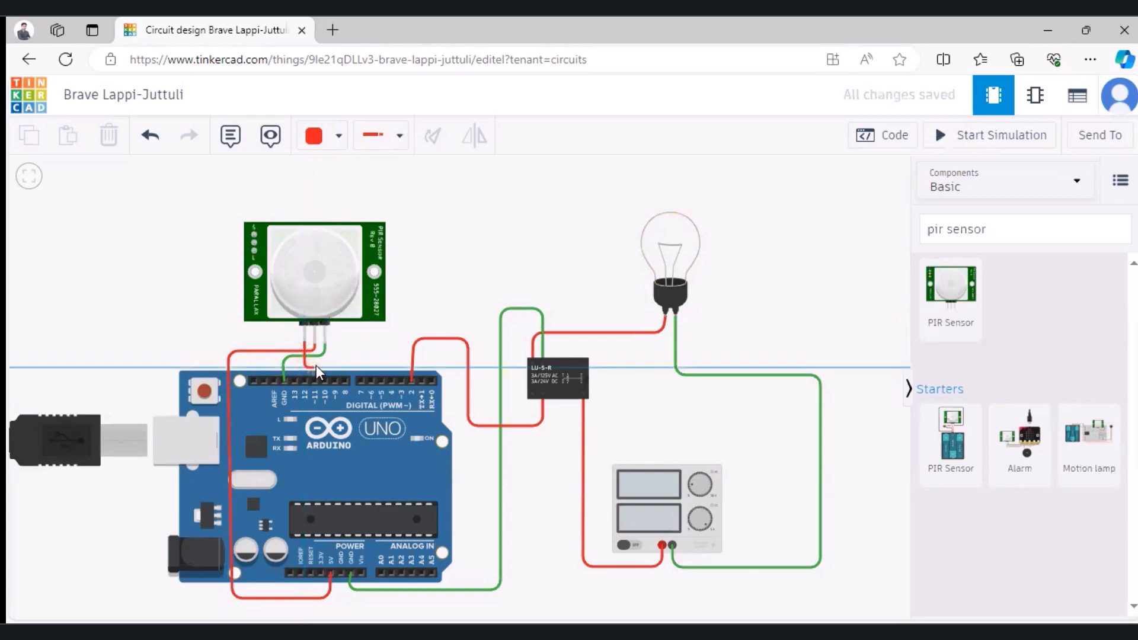
{"action": "left_click", "coordinate": [371, 368]}
{"action": "left_click", "coordinate": [369, 379]}
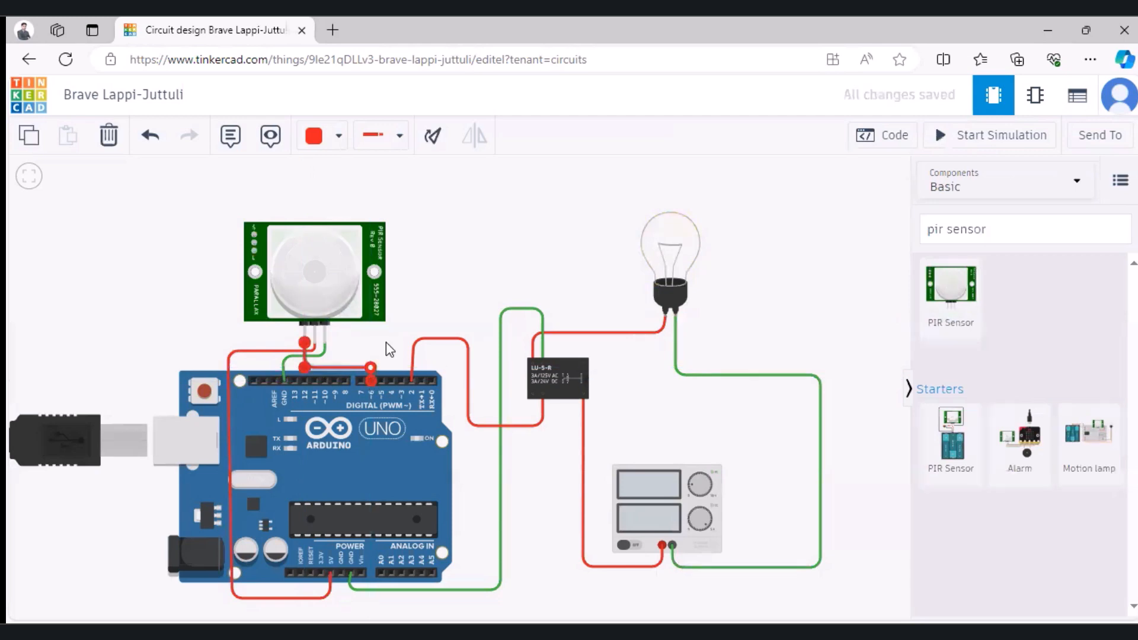
{"action": "left_click", "coordinate": [410, 307]}
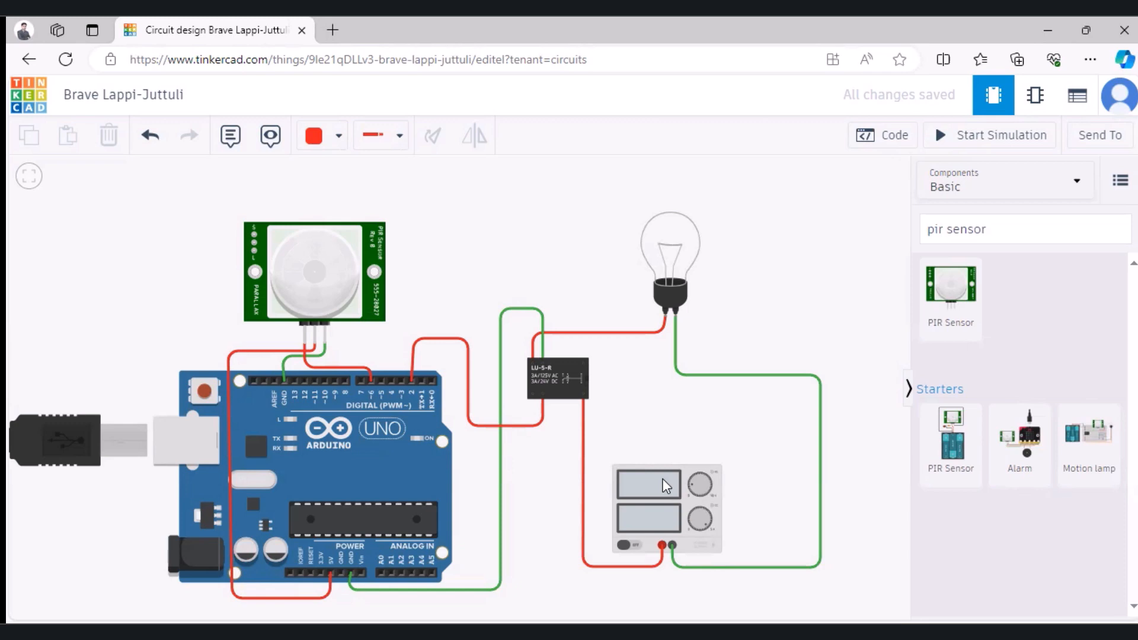
Step: Open the Arduino's block code and create a variable named pirsensor
{"action": "left_click", "coordinate": [876, 142]}
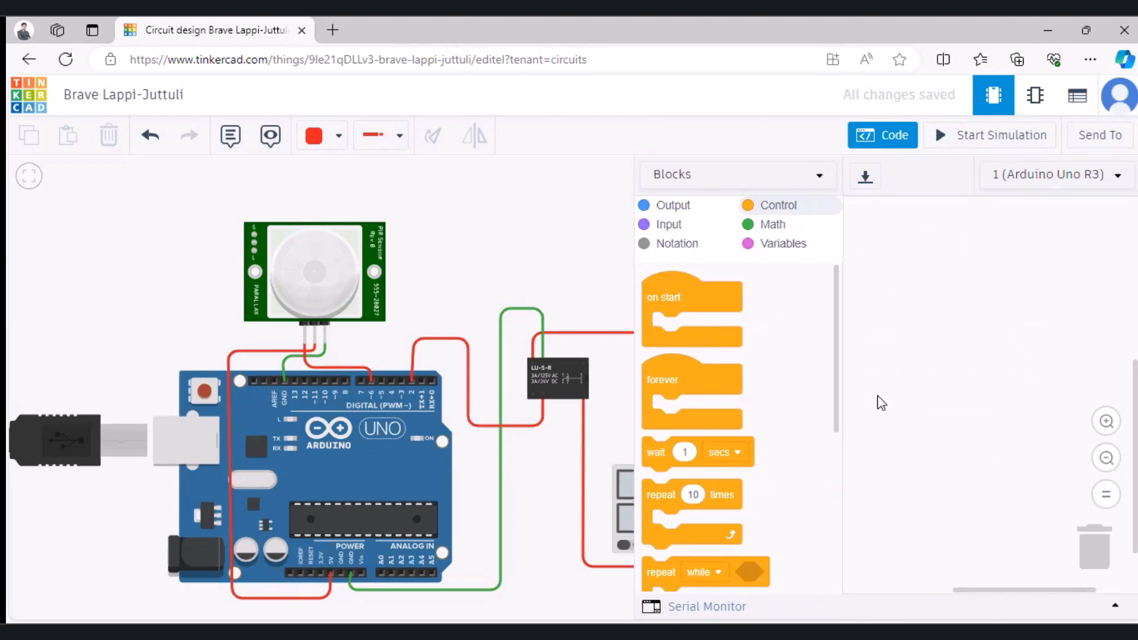
{"action": "left_click", "coordinate": [774, 245]}
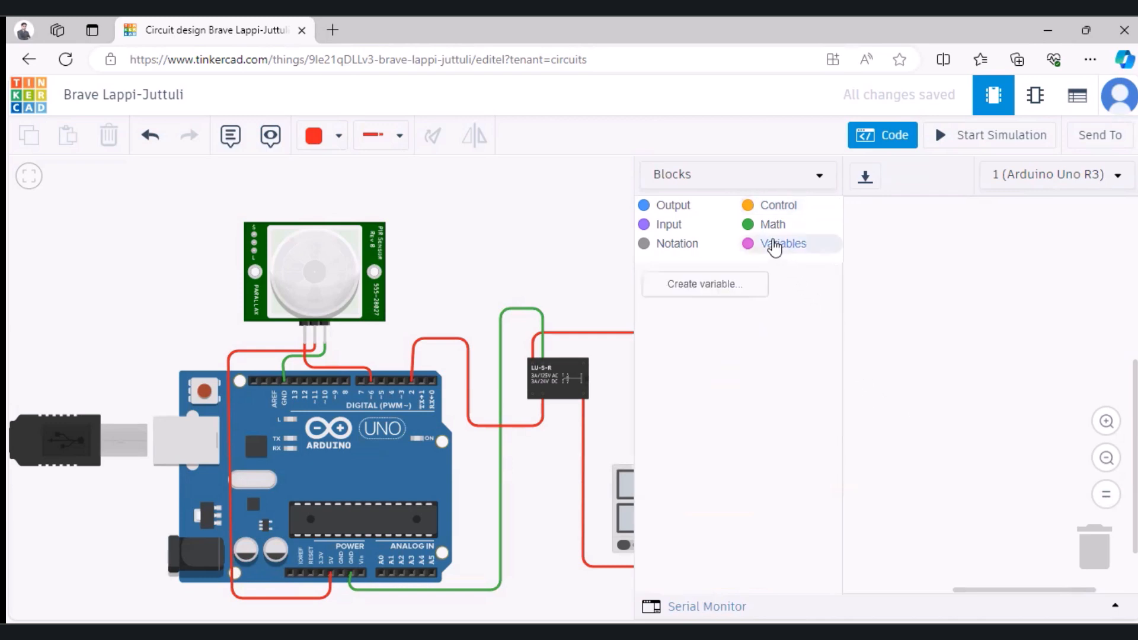
{"action": "left_click", "coordinate": [718, 287]}
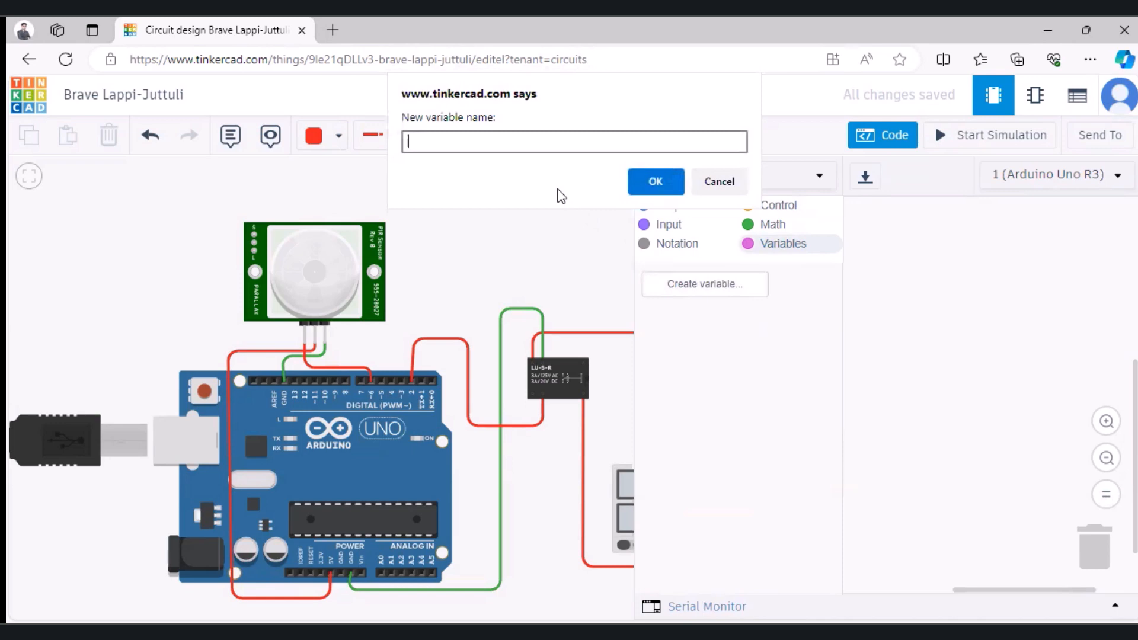
{"action": "type", "text": "pirsensor"}
{"action": "left_click", "coordinate": [652, 184]}
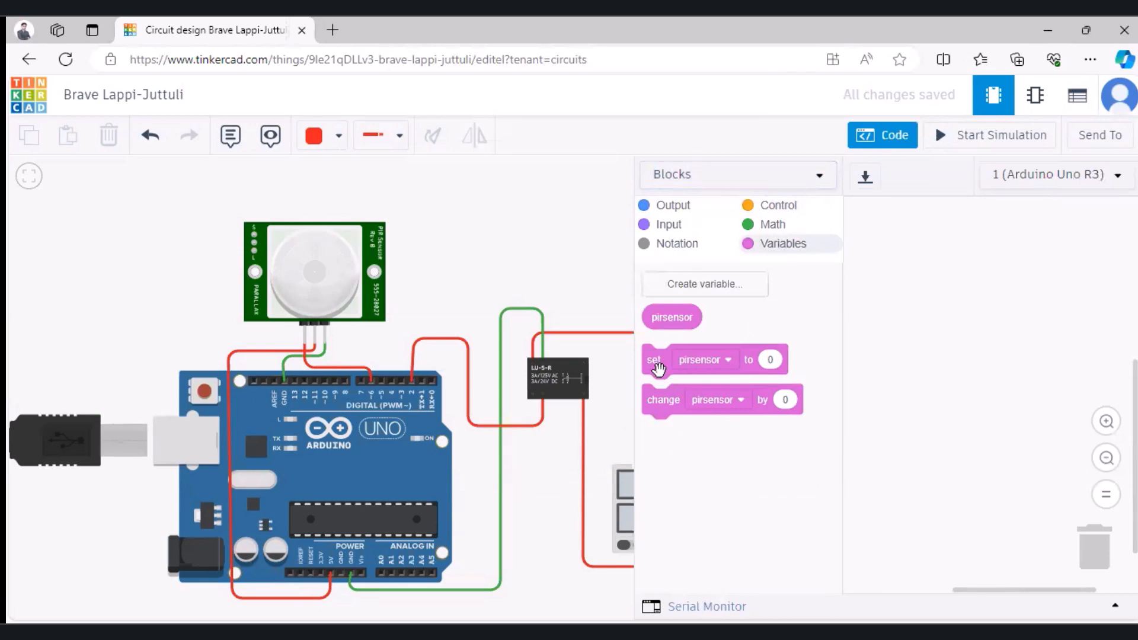
Step: Add a block that sets pirsensor to the reading of digital pin 6
{"action": "left_click_drag", "start_coordinate": [658, 369], "coordinate": [874, 299]}
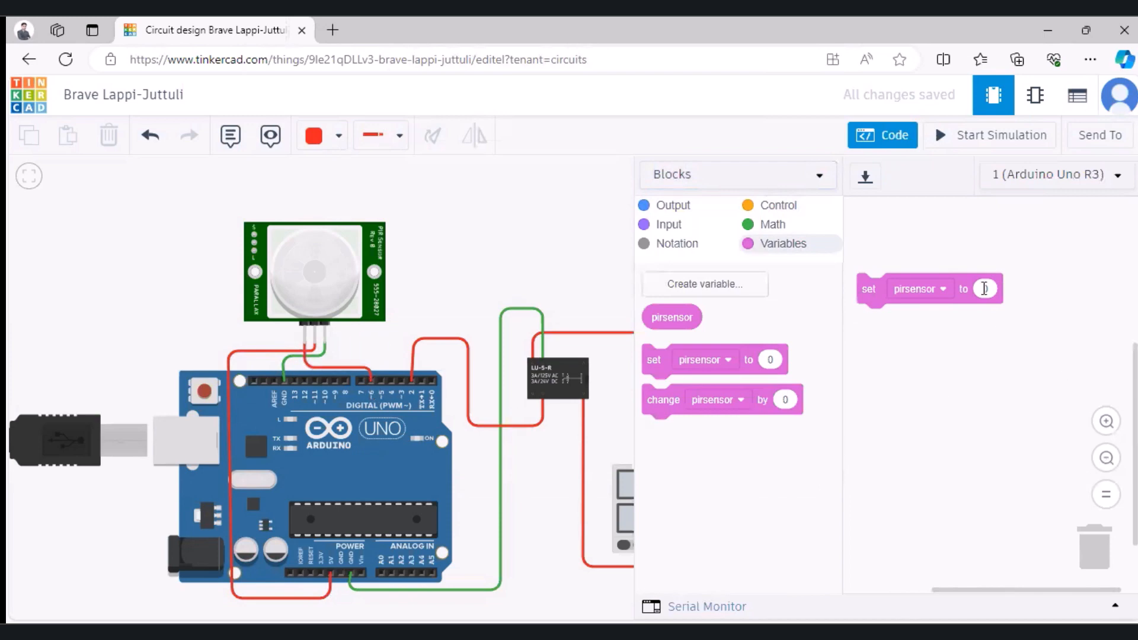
{"action": "left_click", "coordinate": [672, 227]}
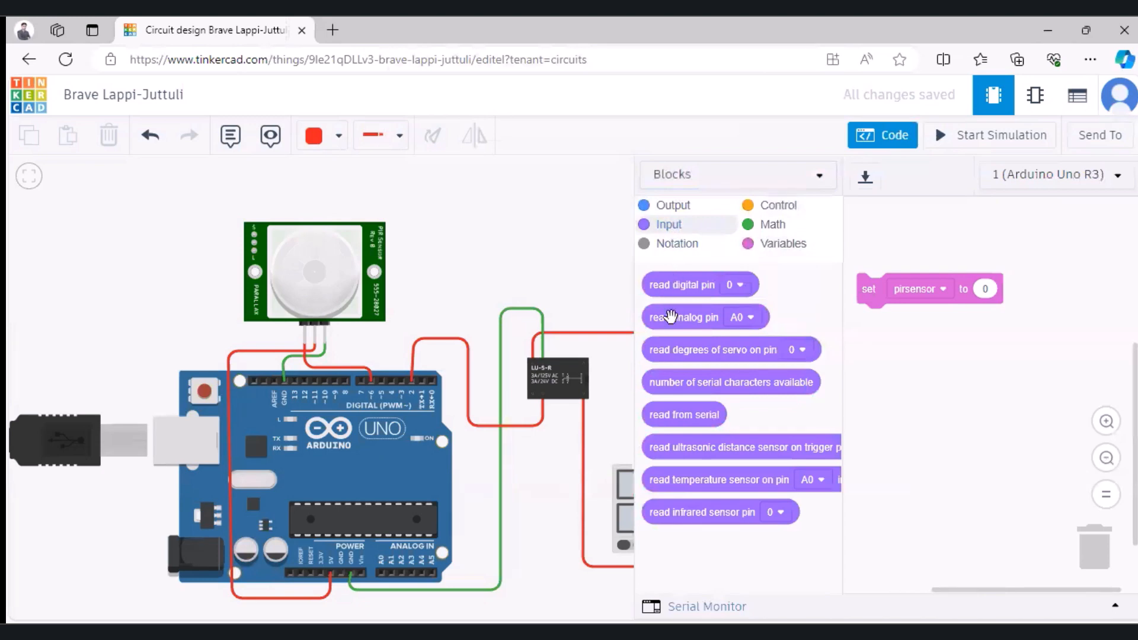
{"action": "left_click_drag", "start_coordinate": [681, 285], "coordinate": [1005, 292]}
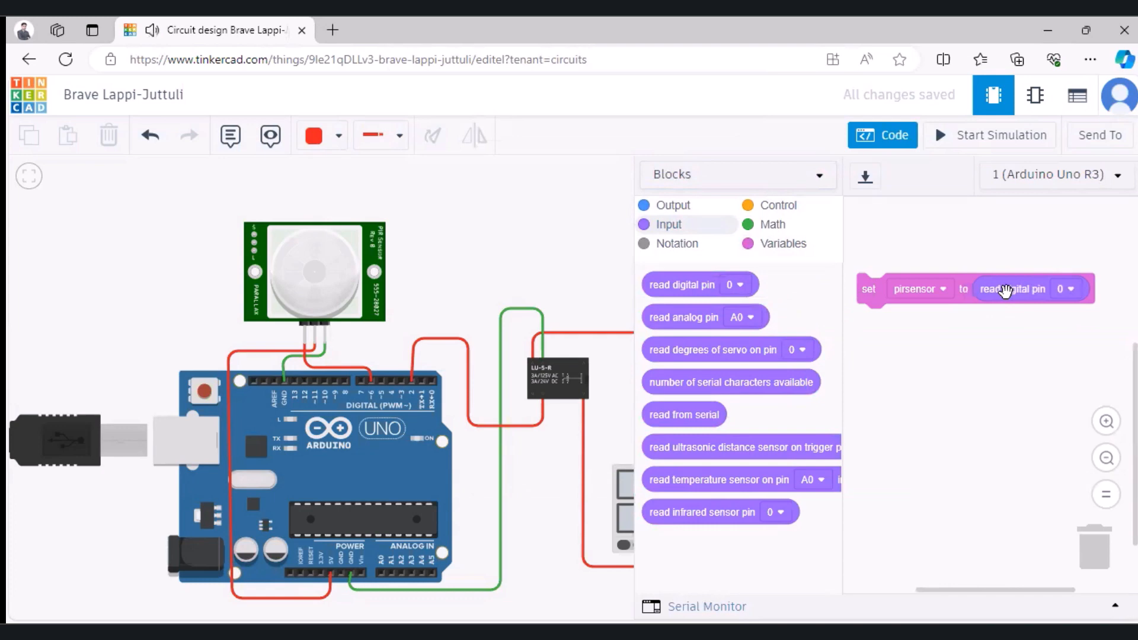
{"action": "left_click", "coordinate": [1069, 288]}
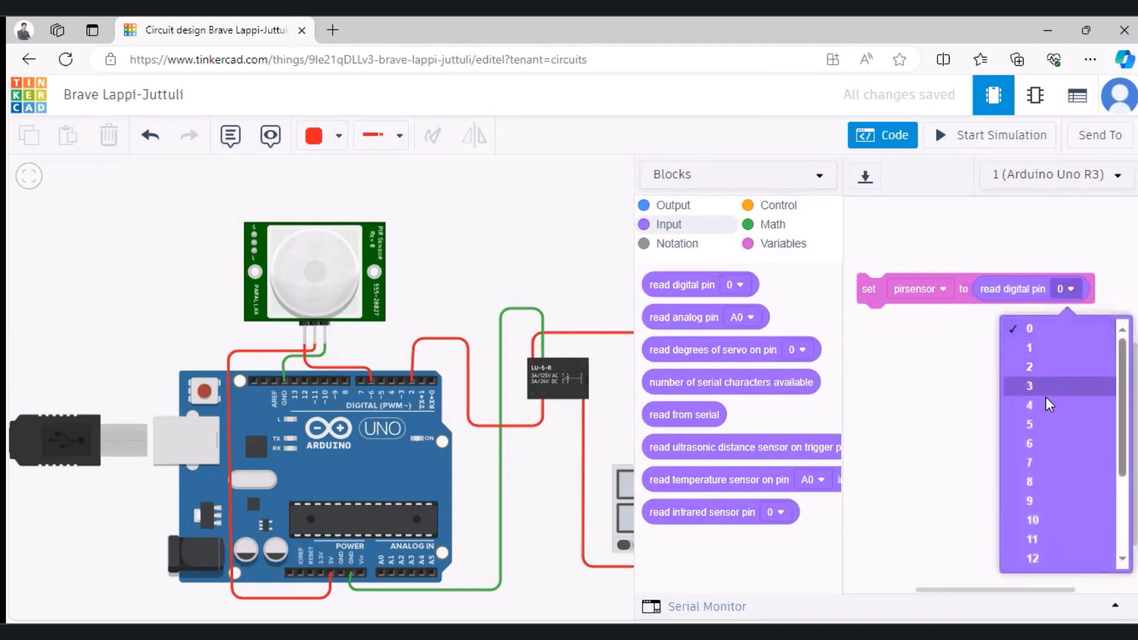
{"action": "left_click", "coordinate": [1037, 443]}
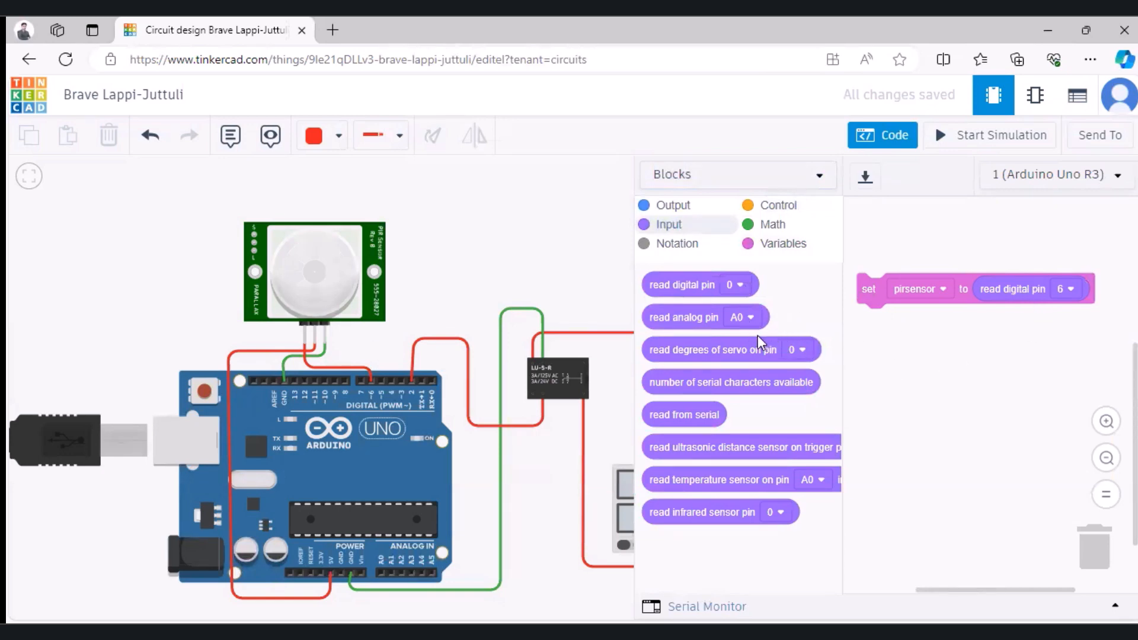
Step: Attach an if-then-else block below the set pirsensor block and insert a comparison block as its condition
{"action": "left_click", "coordinate": [770, 207]}
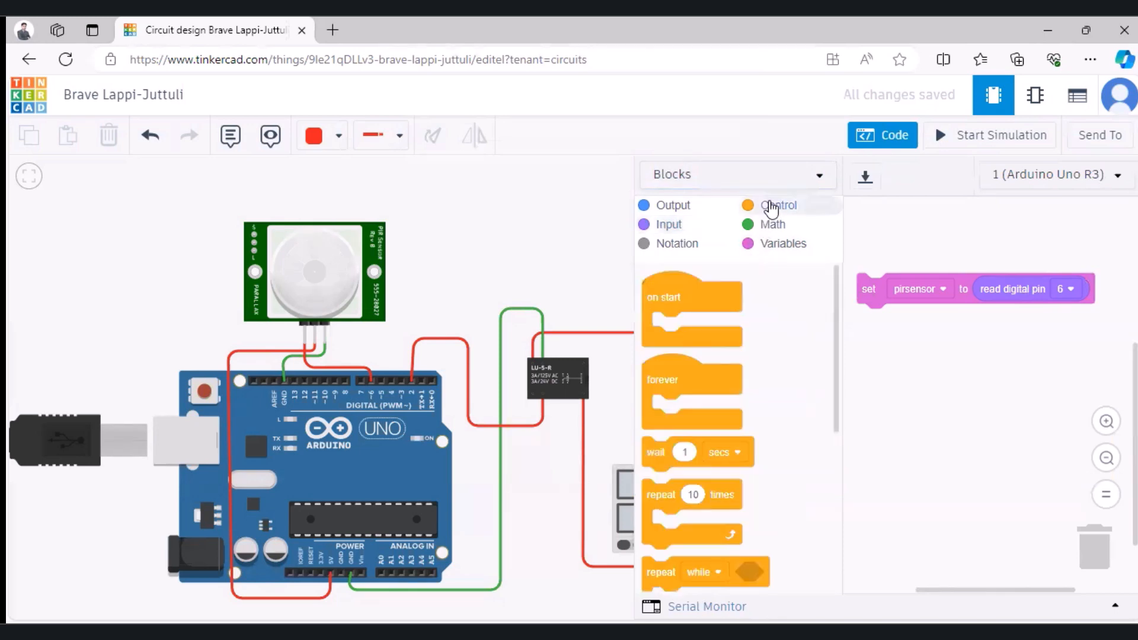
{"action": "scroll", "coordinate": [716, 406], "scroll_direction": "down", "scroll_amount": 3}
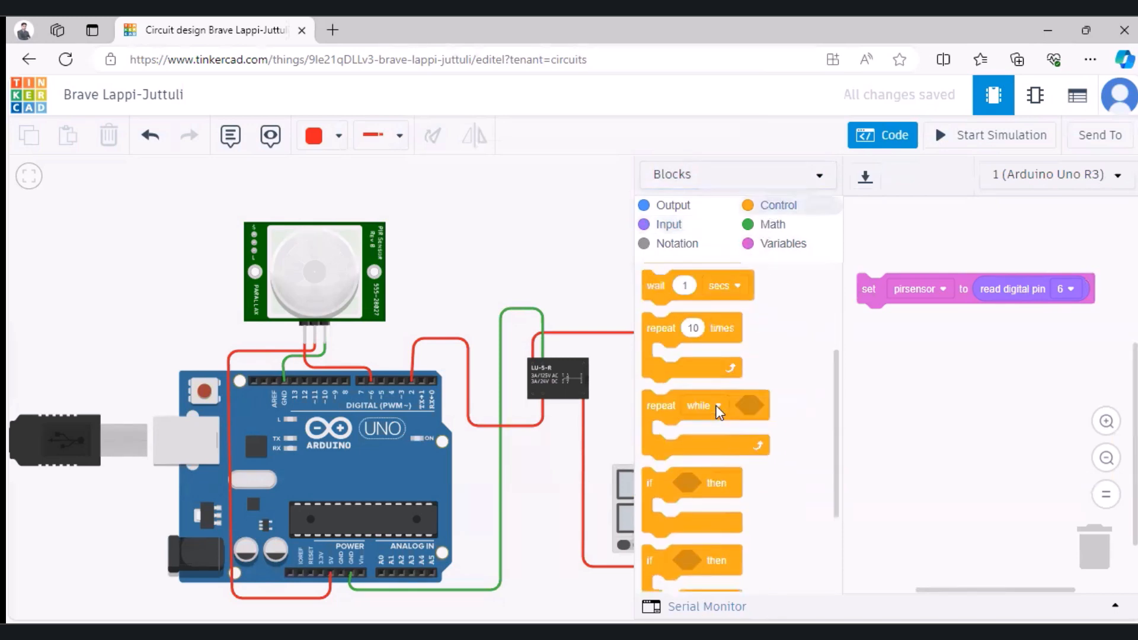
{"action": "scroll", "coordinate": [718, 412], "scroll_direction": "down", "scroll_amount": 3}
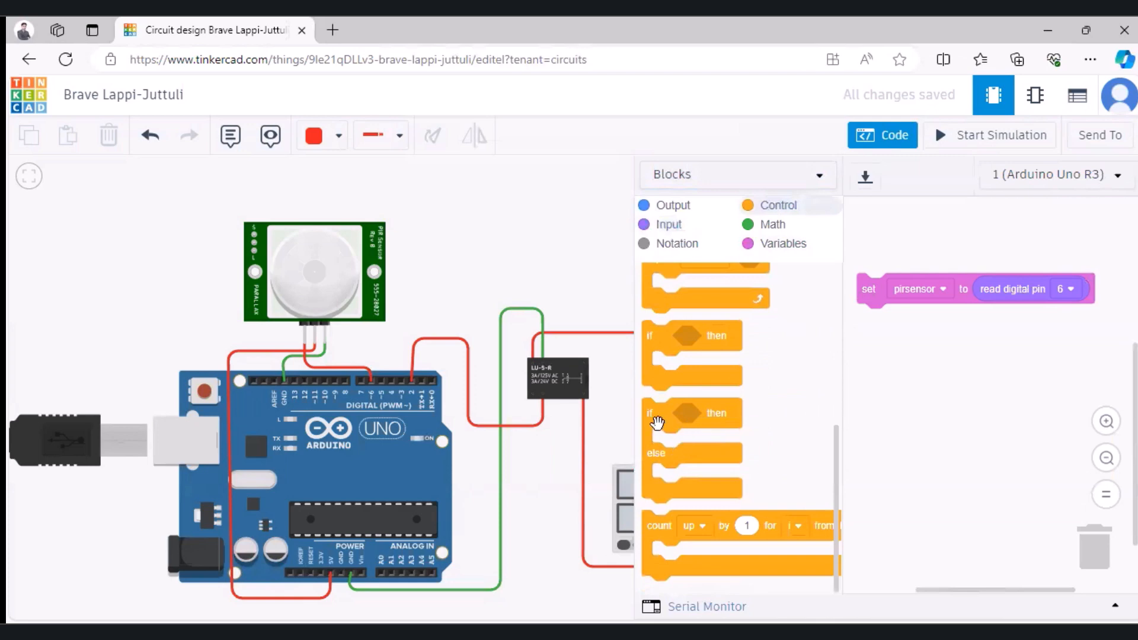
{"action": "left_click_drag", "start_coordinate": [657, 422], "coordinate": [871, 330]}
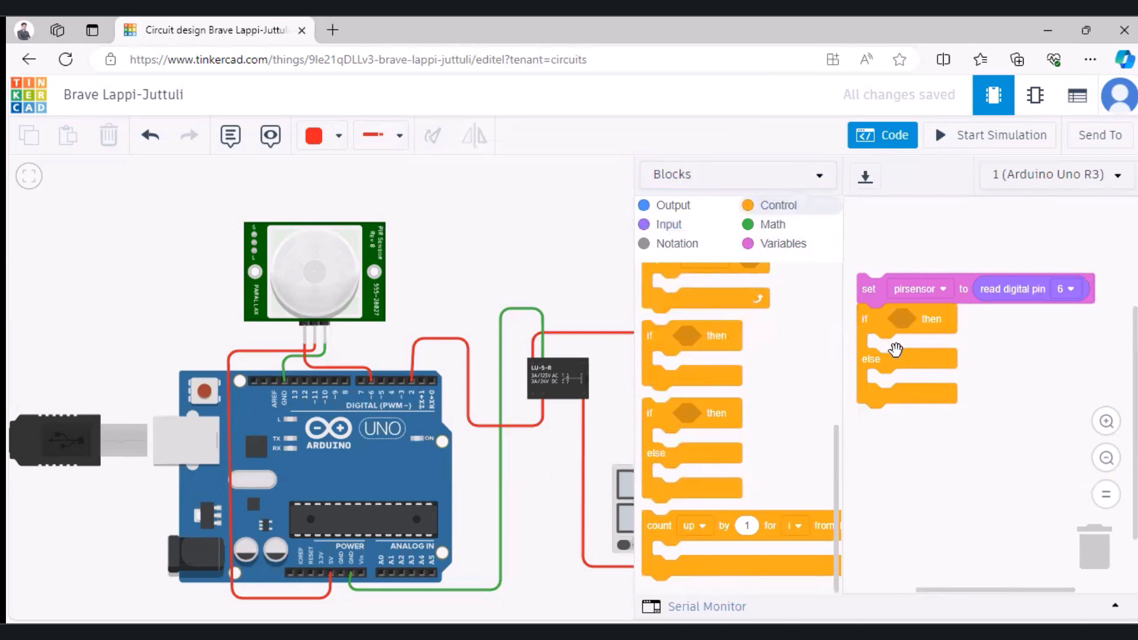
{"action": "left_click", "coordinate": [767, 224]}
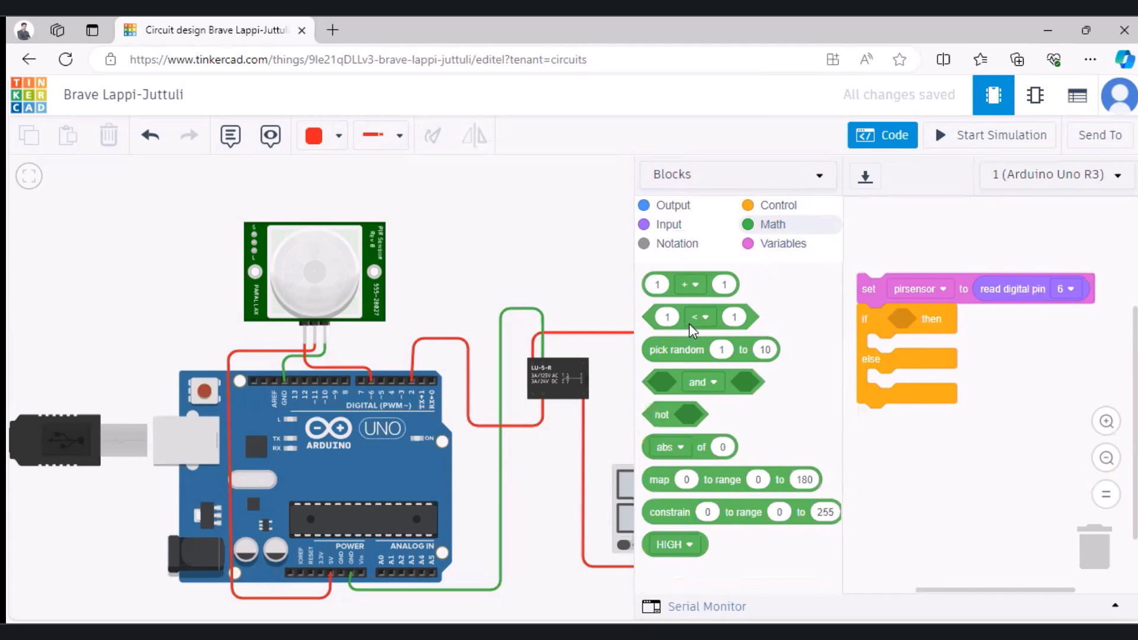
{"action": "left_click_drag", "start_coordinate": [695, 315], "coordinate": [909, 320]}
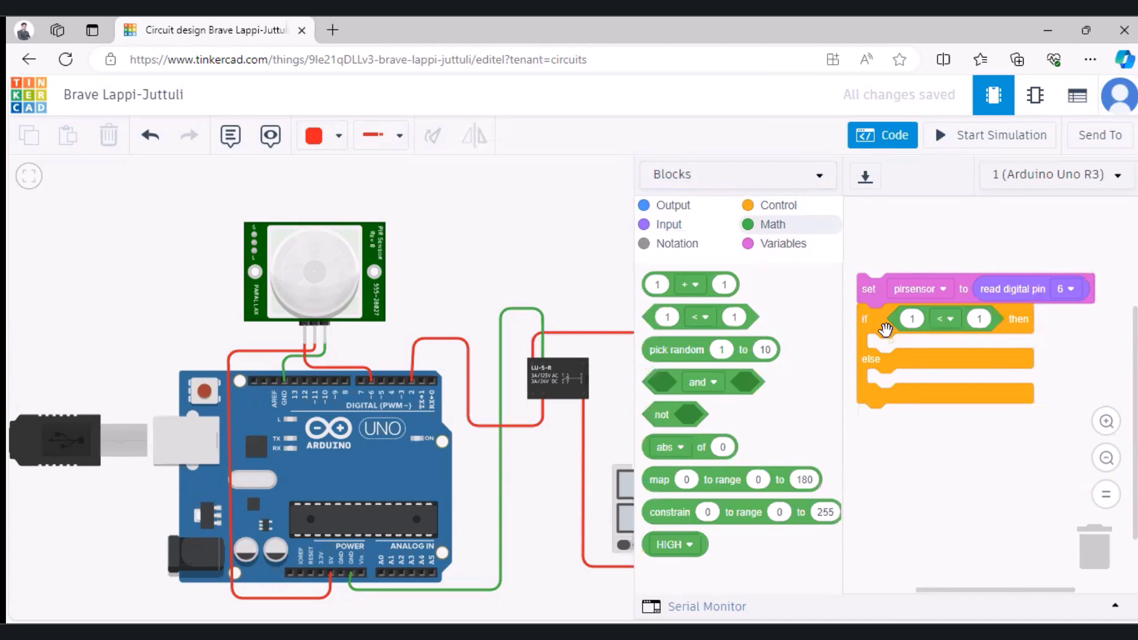
Step: Set the if condition to pirsensor > 0
{"action": "left_click", "coordinate": [780, 249]}
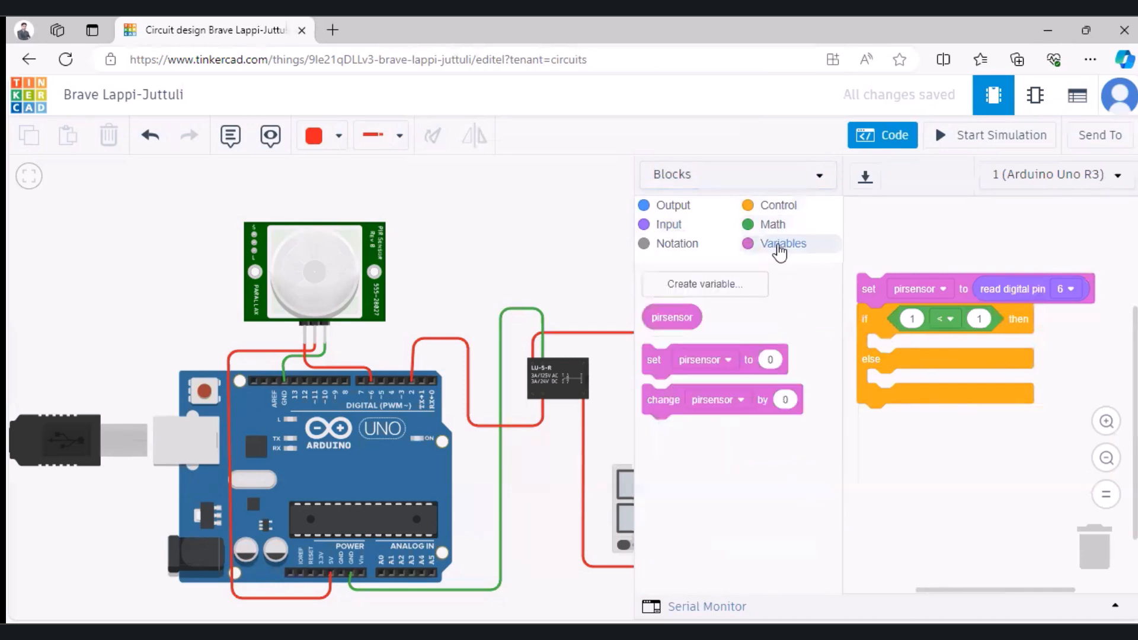
{"action": "left_click_drag", "start_coordinate": [663, 317], "coordinate": [897, 323]}
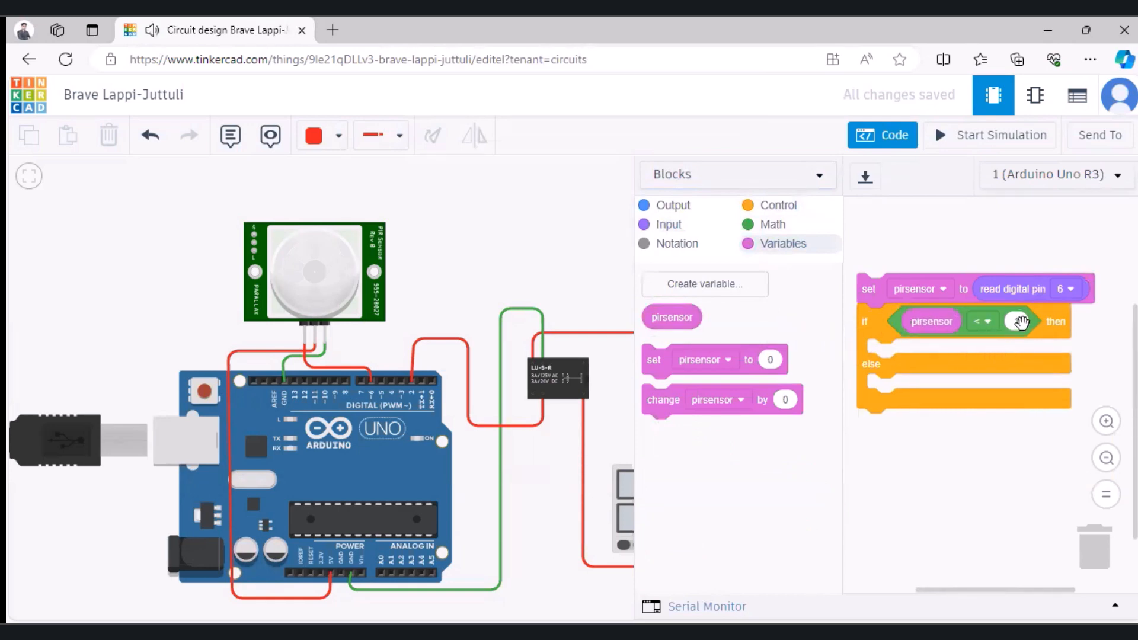
{"action": "left_click", "coordinate": [987, 322]}
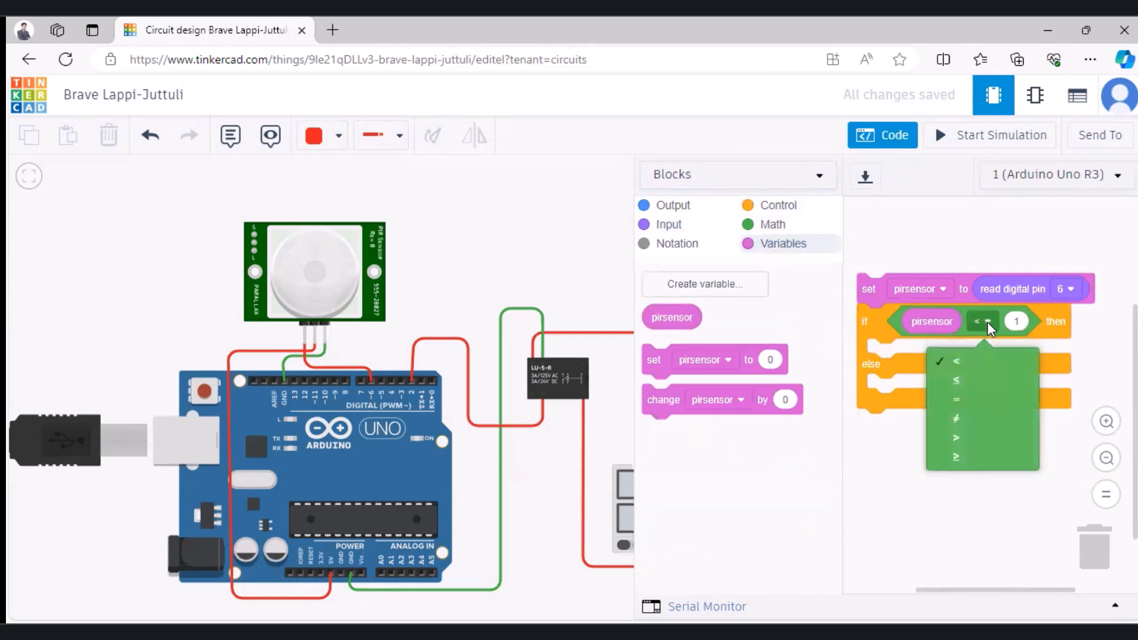
{"action": "left_click", "coordinate": [962, 440]}
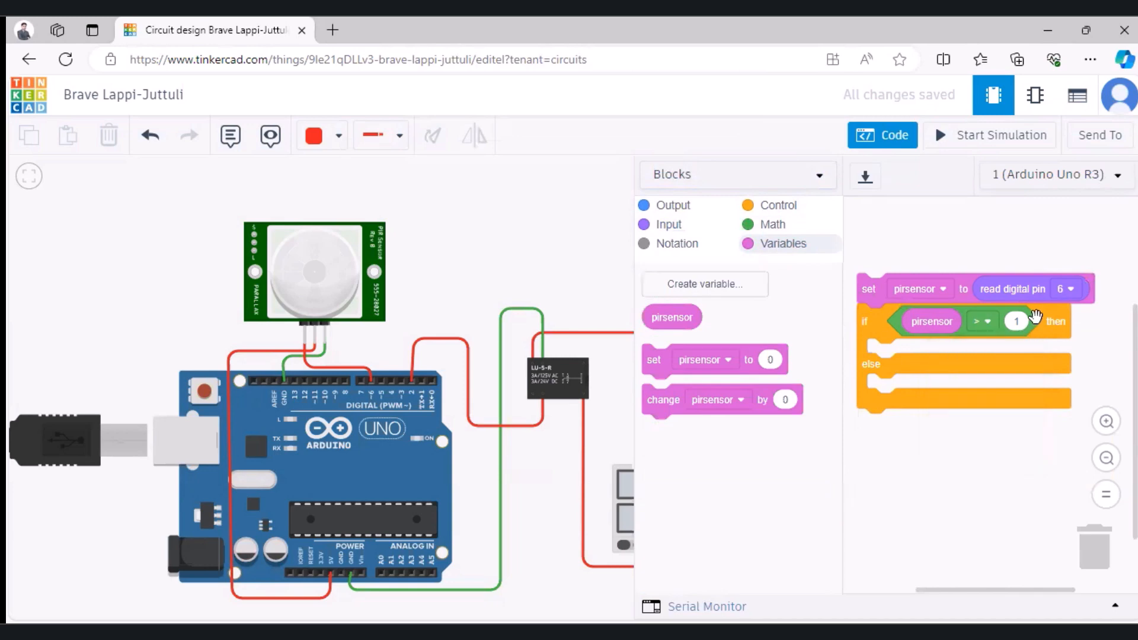
{"action": "left_click", "coordinate": [1017, 321]}
{"action": "type", "text": "0"}
{"action": "left_click", "coordinate": [985, 355]}
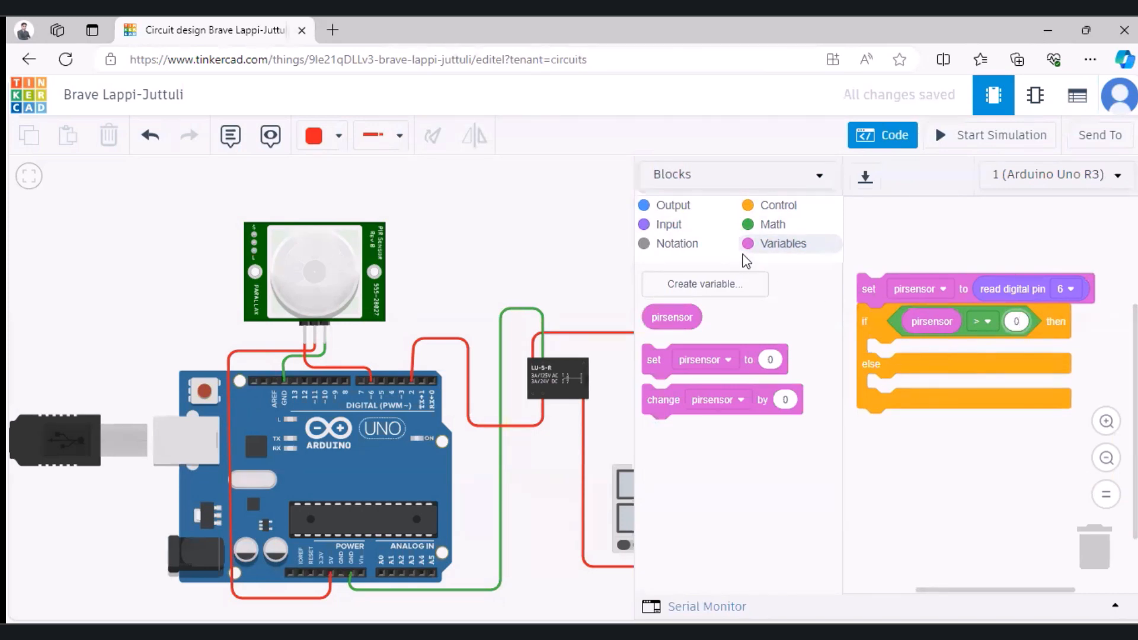
Step: Add a block to the then branch that sets digital pin 2 to HIGH
{"action": "left_click", "coordinate": [660, 209]}
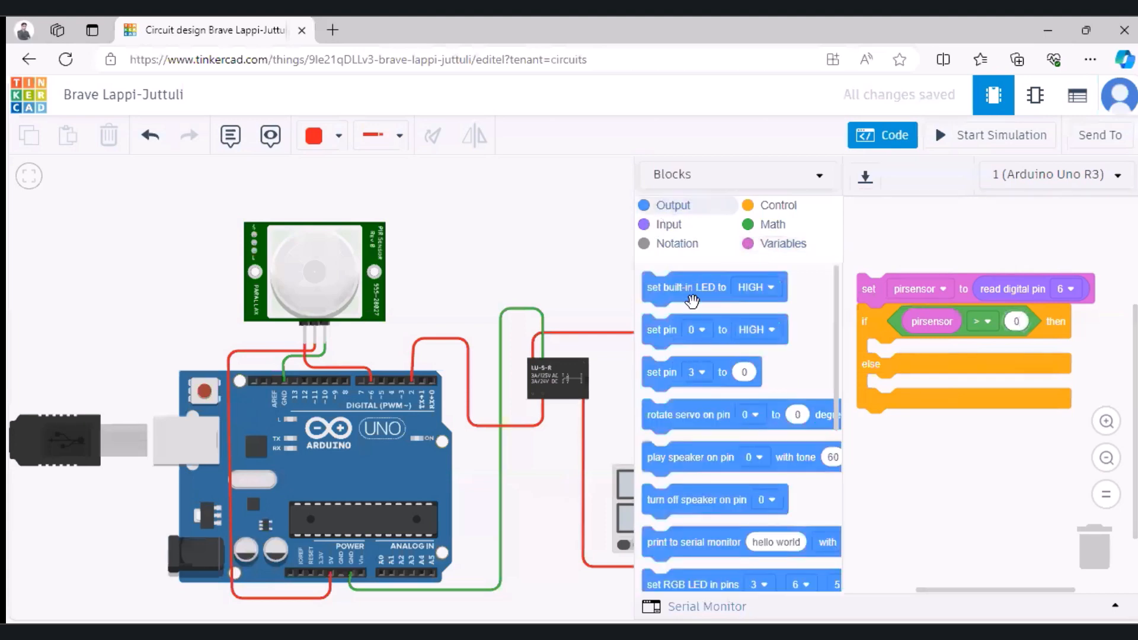
{"action": "left_click_drag", "start_coordinate": [660, 330], "coordinate": [883, 361]}
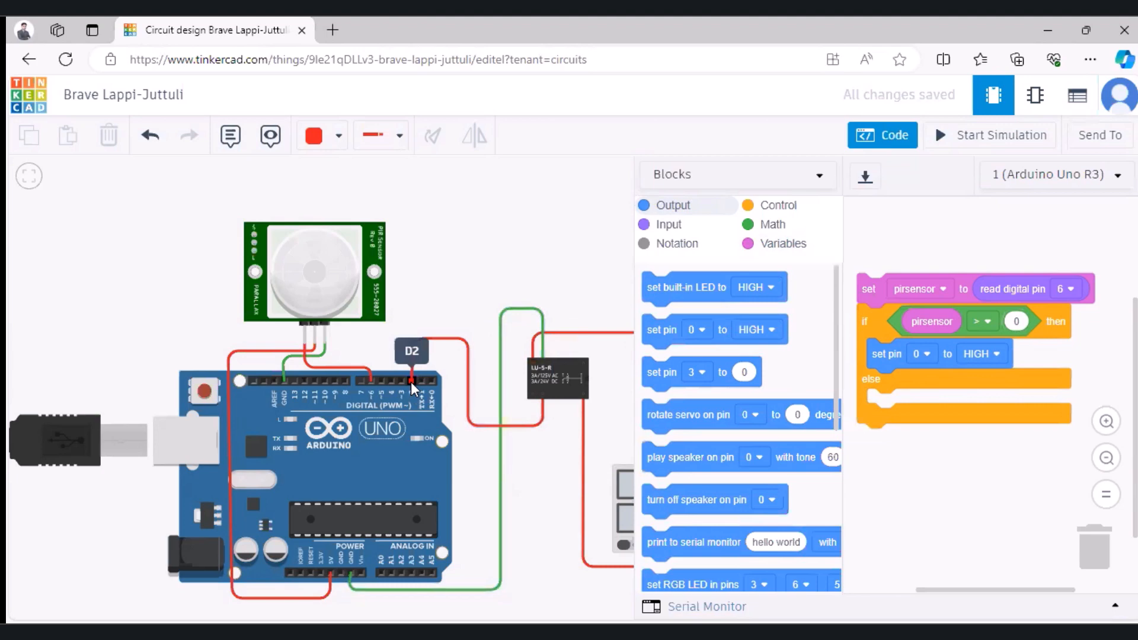
{"action": "left_click", "coordinate": [927, 356]}
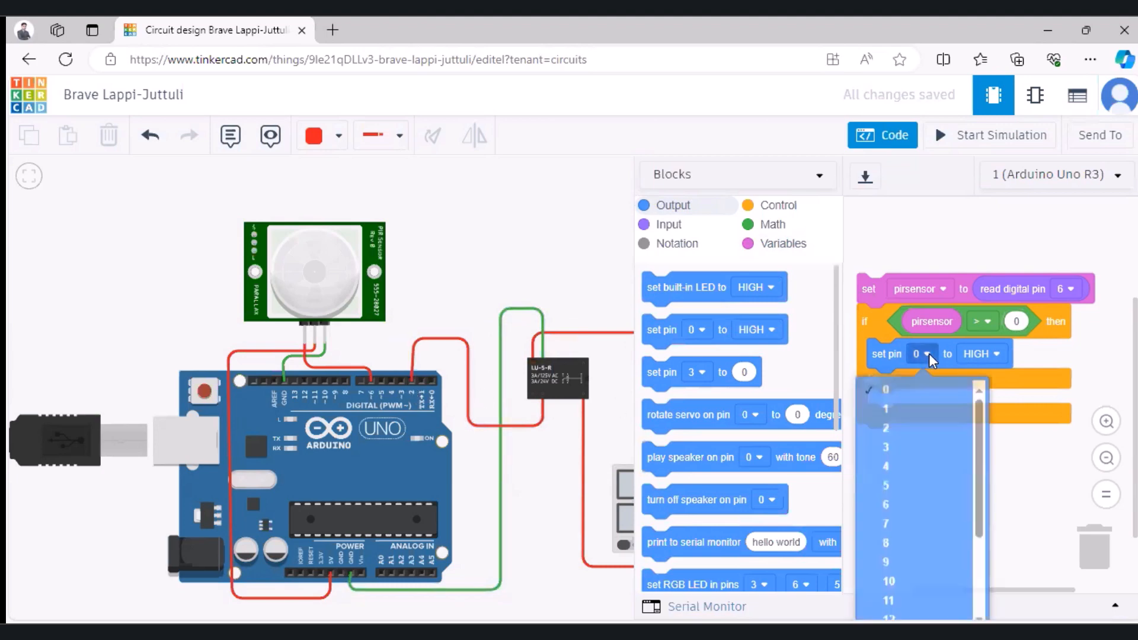
{"action": "left_click", "coordinate": [892, 427]}
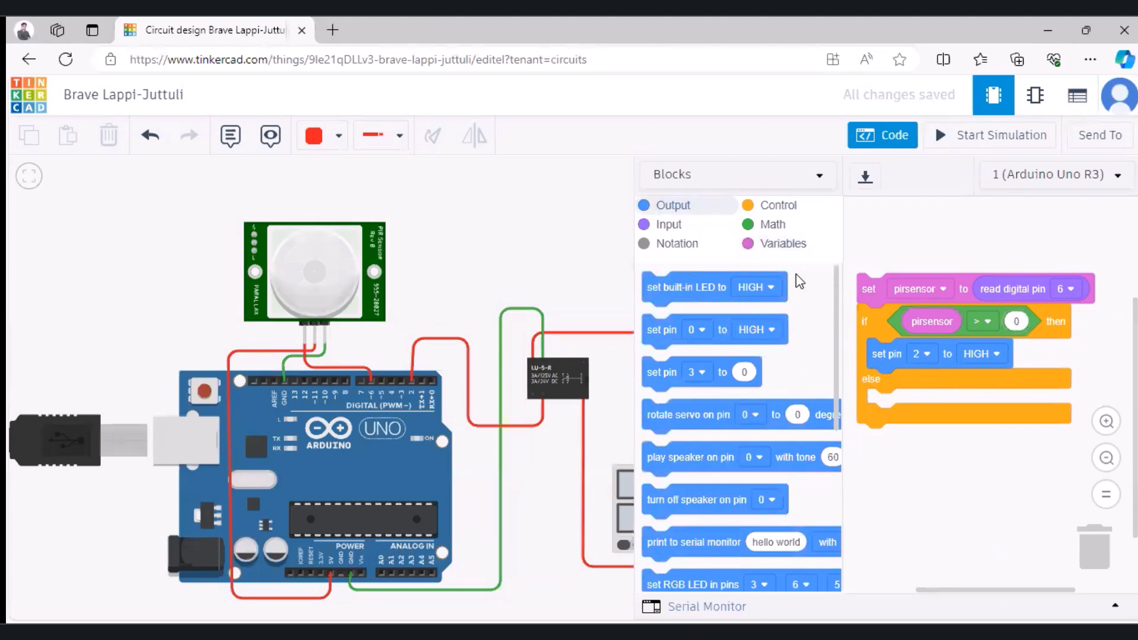
Step: Add a wait block of 2 seconds below the set pin 2 to HIGH block
{"action": "left_click", "coordinate": [777, 206]}
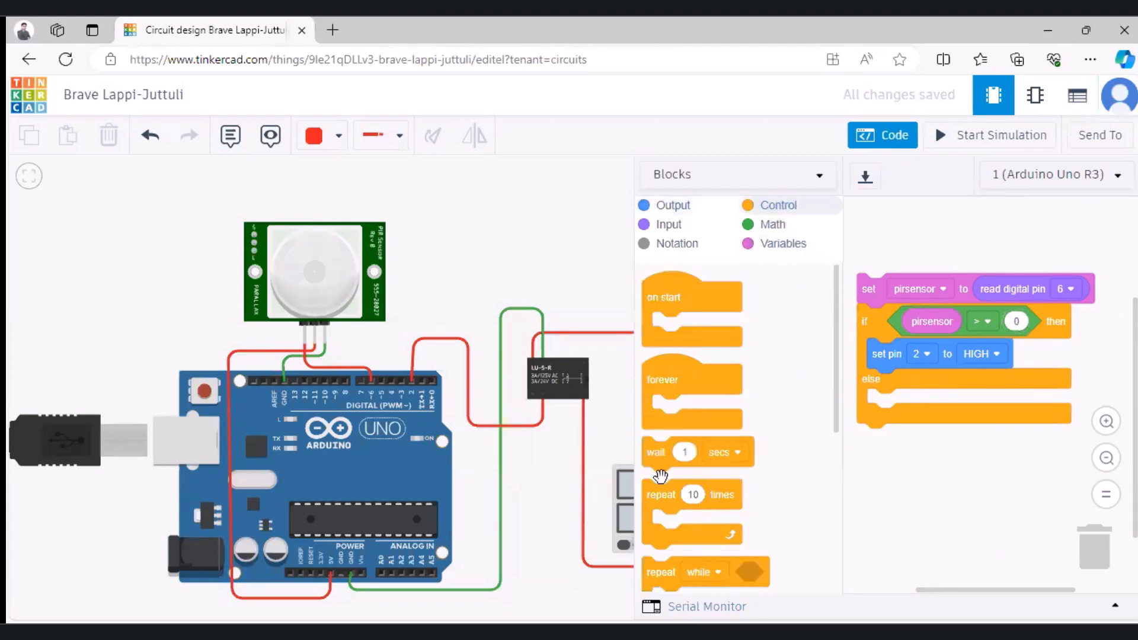
{"action": "left_click_drag", "start_coordinate": [655, 452], "coordinate": [877, 383]}
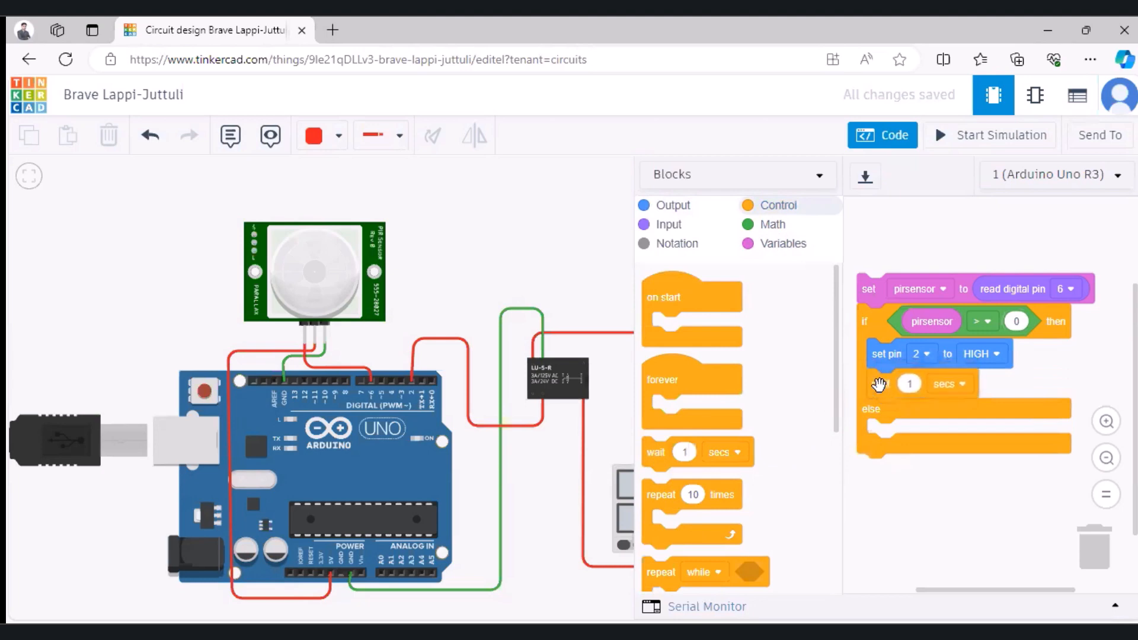
{"action": "left_click", "coordinate": [916, 387]}
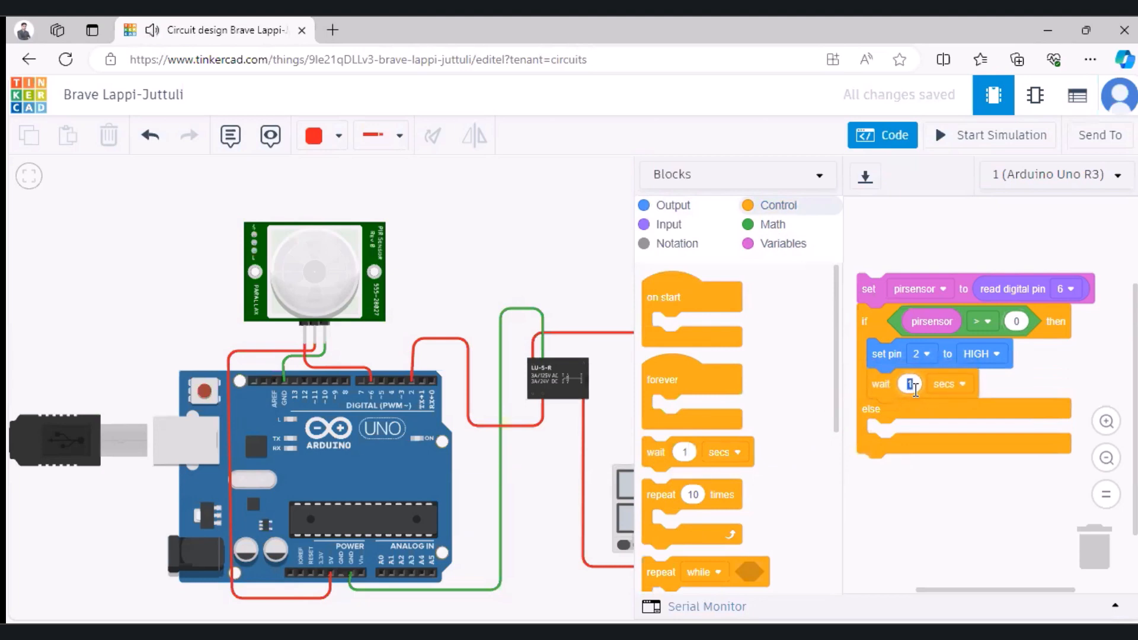
{"action": "type", "text": "2"}
{"action": "left_click", "coordinate": [563, 254]}
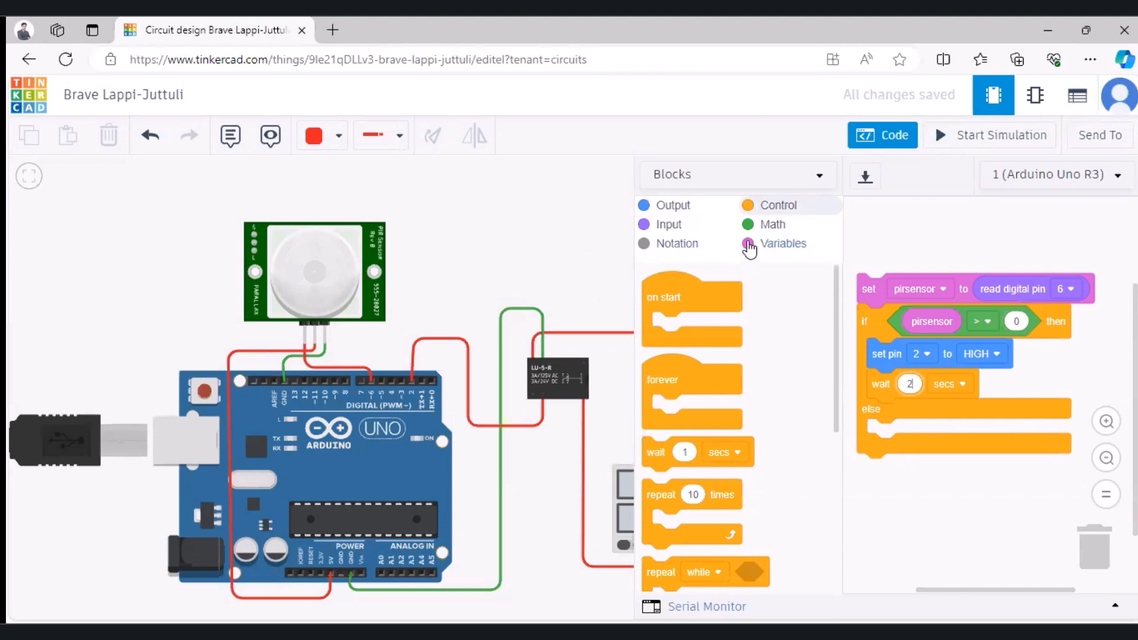
Step: Fill the else branch with a block setting pin 2 to LOW, followed by a wait of 1 second
{"action": "left_click", "coordinate": [670, 212]}
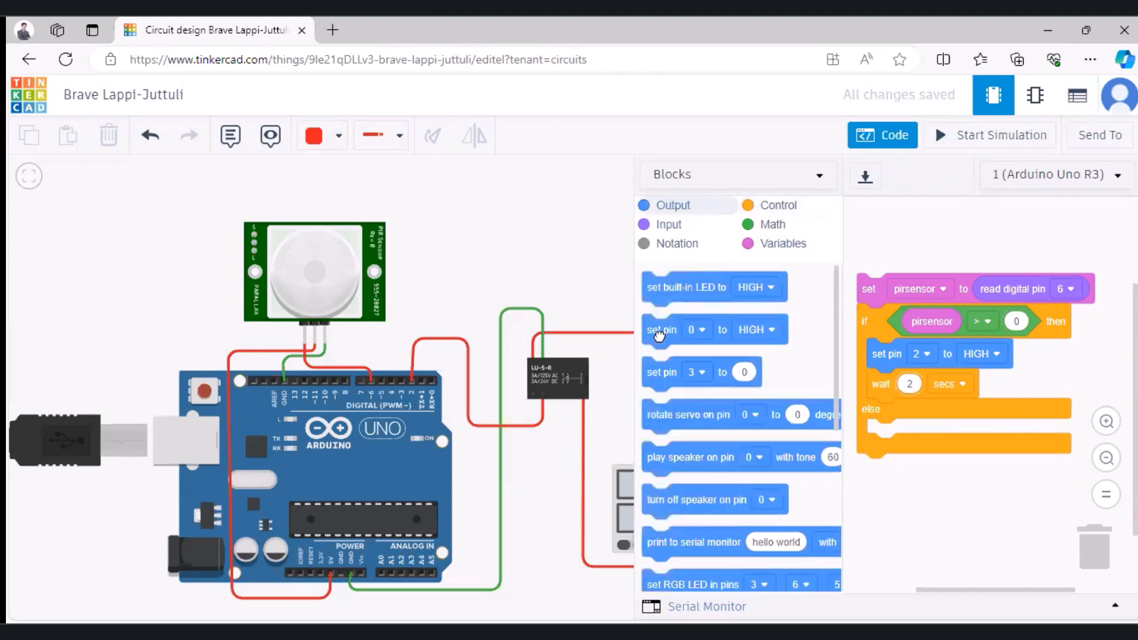
{"action": "left_click_drag", "start_coordinate": [659, 332], "coordinate": [883, 434]}
{"action": "left_click", "coordinate": [923, 439]}
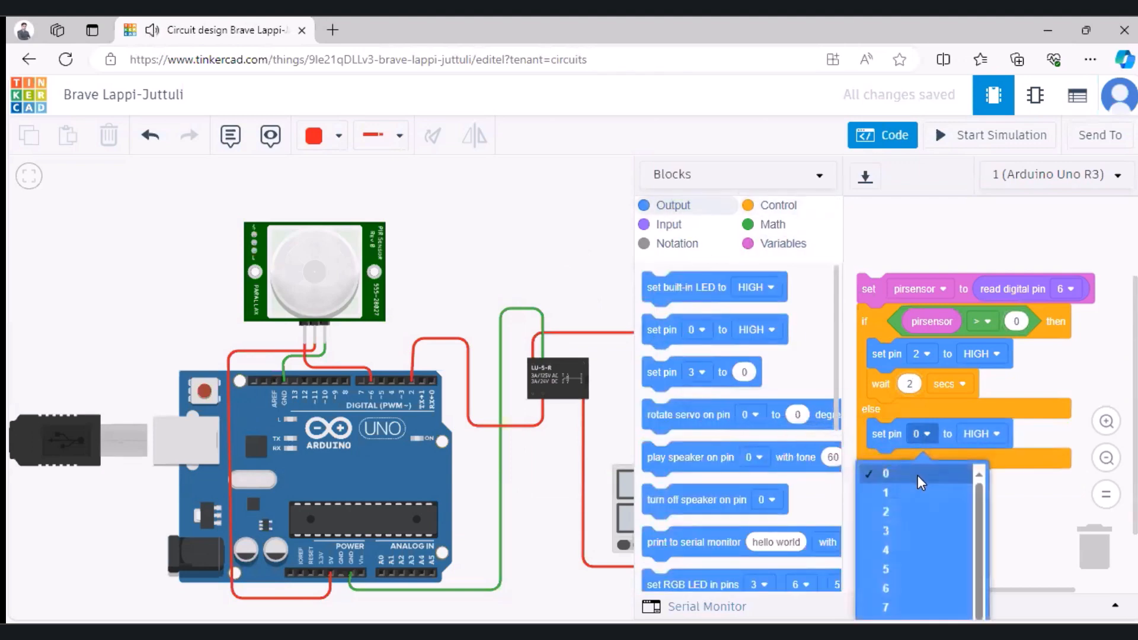
{"action": "left_click", "coordinate": [913, 520]}
{"action": "left_click", "coordinate": [989, 438]}
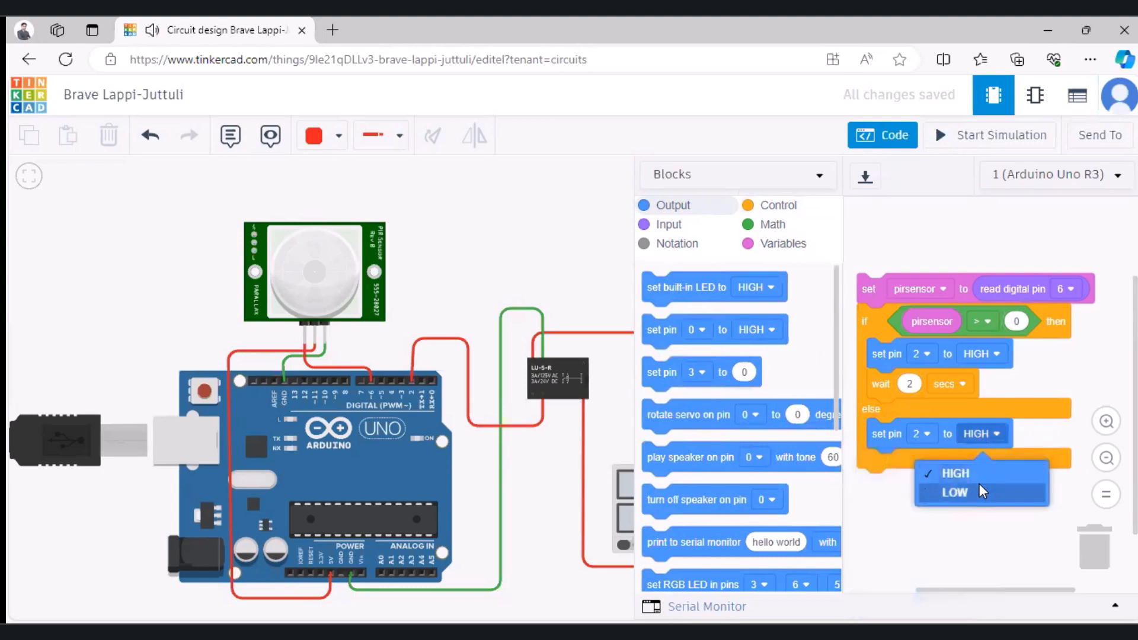
{"action": "left_click", "coordinate": [976, 492]}
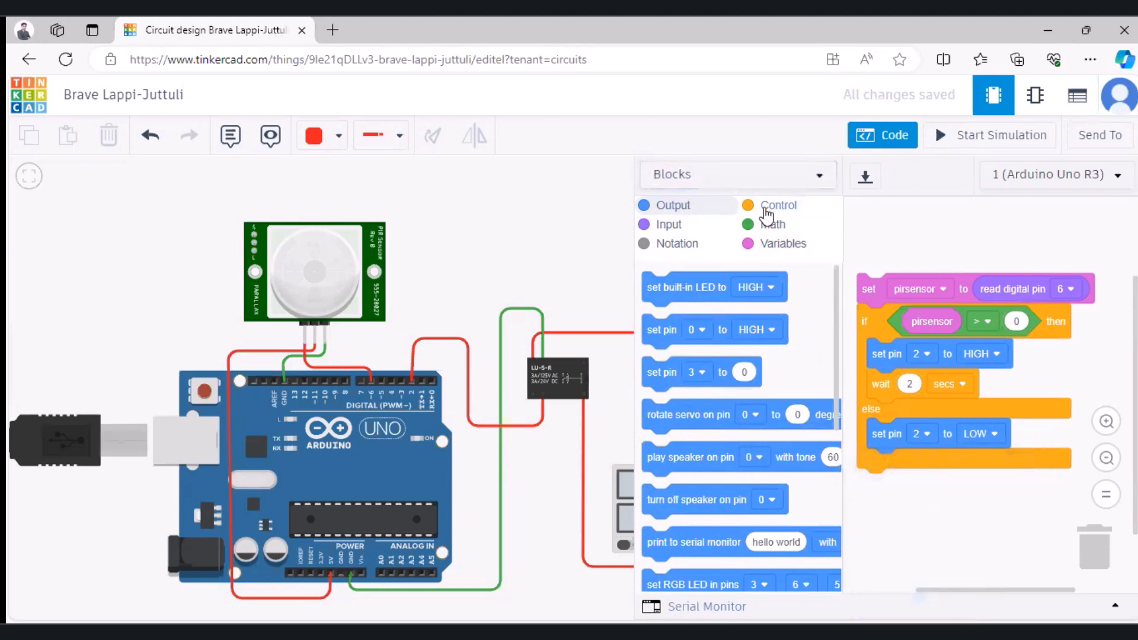
{"action": "left_click", "coordinate": [767, 209]}
{"action": "left_click_drag", "start_coordinate": [656, 450], "coordinate": [884, 463]}
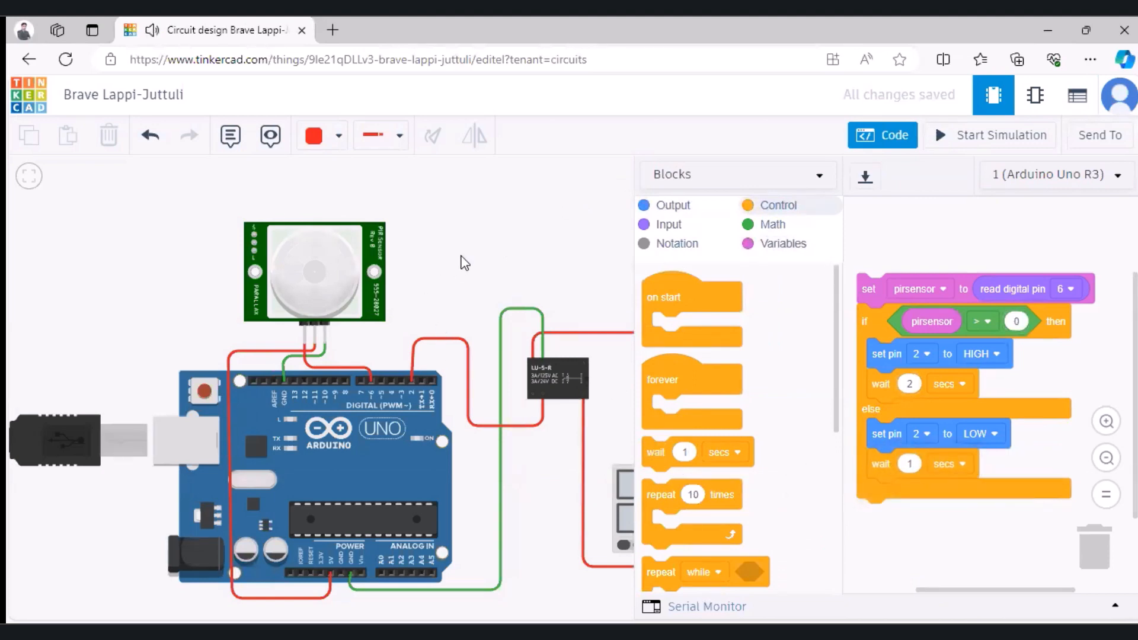
Step: Close the code, run the simulation and test the PIR sensor by moving its motion target inside the detection zone
{"action": "left_click", "coordinate": [491, 231]}
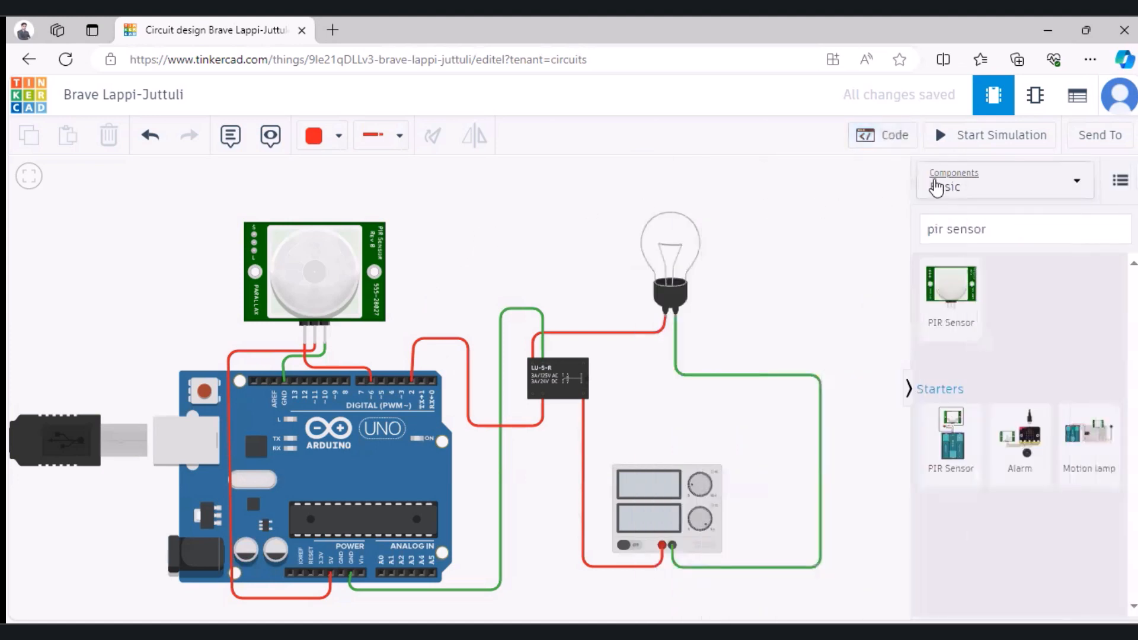
{"action": "left_click", "coordinate": [970, 136]}
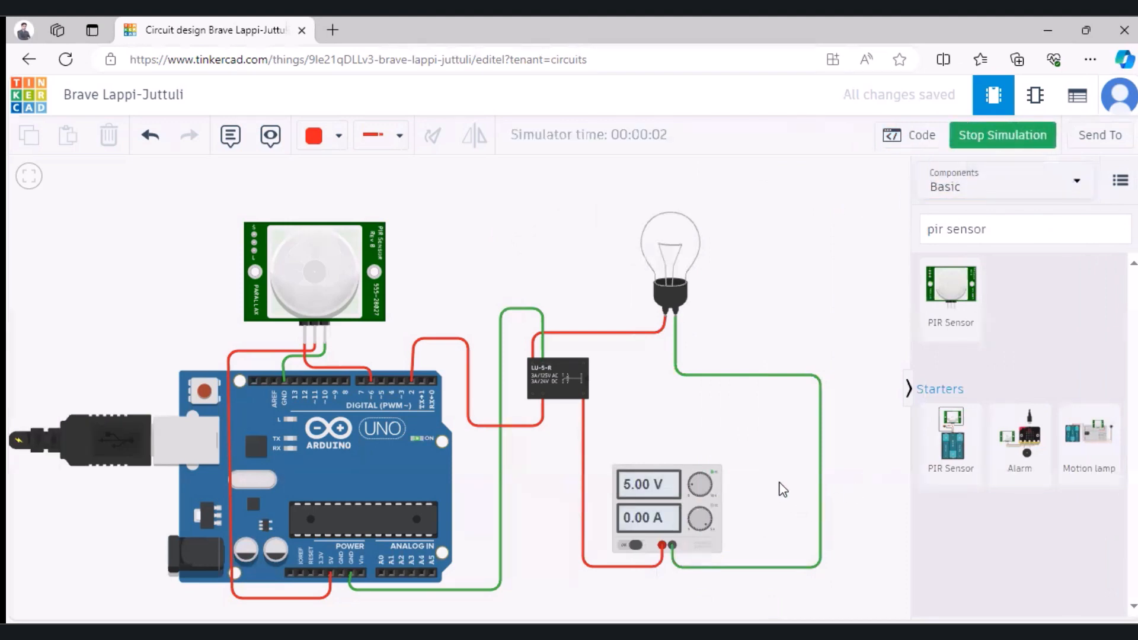
{"action": "left_click_drag", "start_coordinate": [778, 473], "coordinate": [780, 506]}
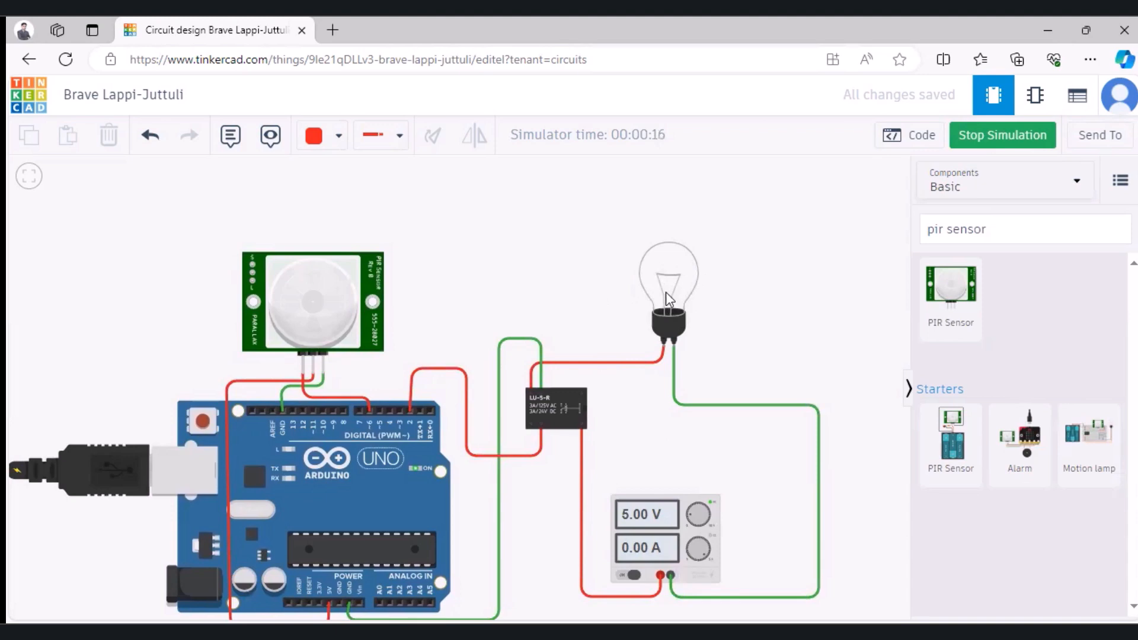
{"action": "left_click", "coordinate": [321, 325]}
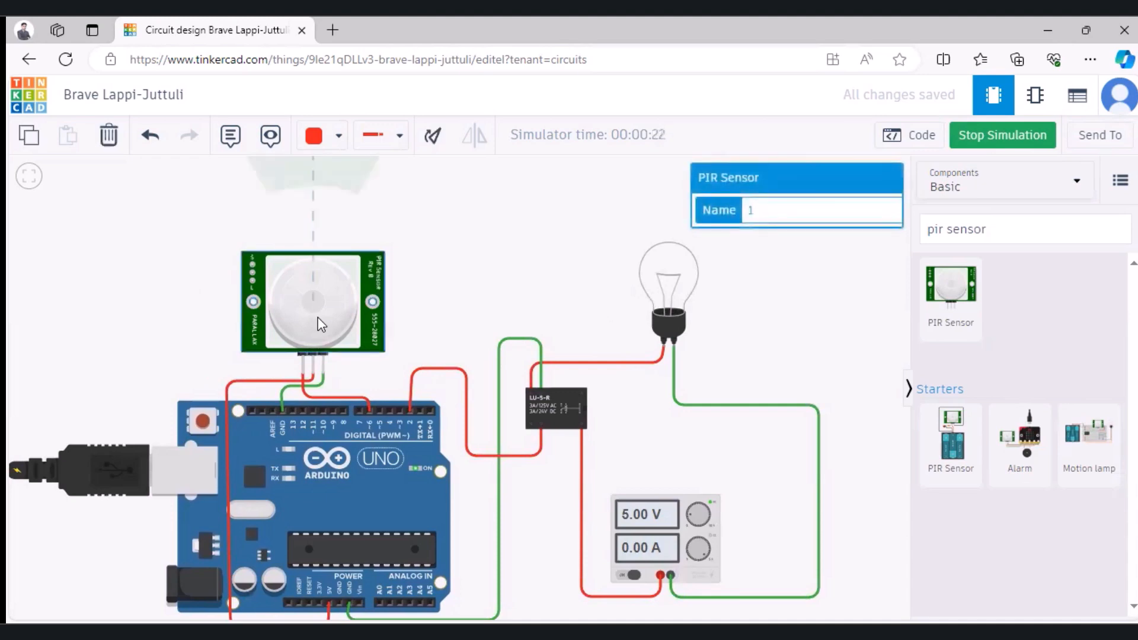
{"action": "left_click_drag", "start_coordinate": [450, 326], "coordinate": [452, 373]}
{"action": "left_click", "coordinate": [297, 346]}
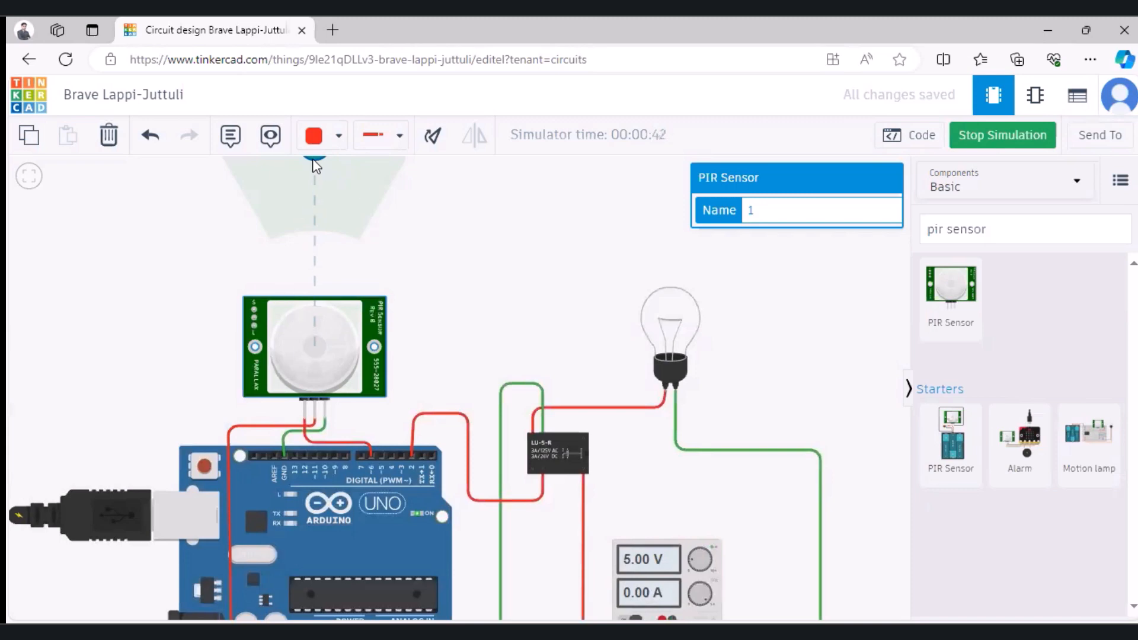
{"action": "left_click_drag", "start_coordinate": [312, 158], "coordinate": [344, 194]}
{"action": "left_click_drag", "start_coordinate": [345, 196], "coordinate": [329, 204]}
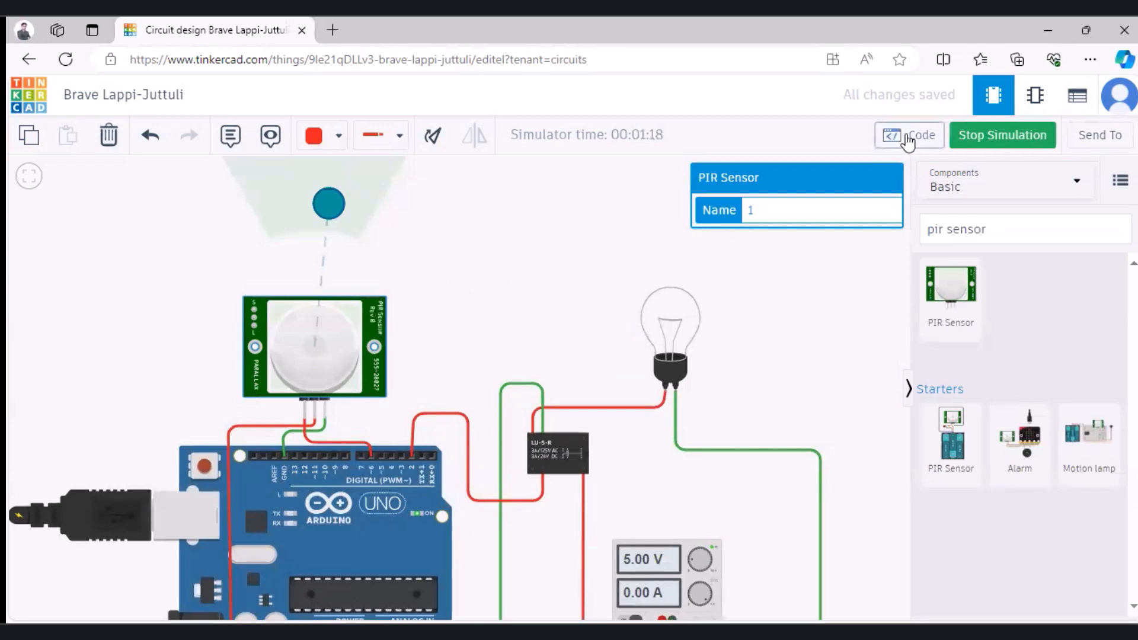
Step: Reopen the Arduino's block code while the simulation is running
{"action": "left_click", "coordinate": [909, 141]}
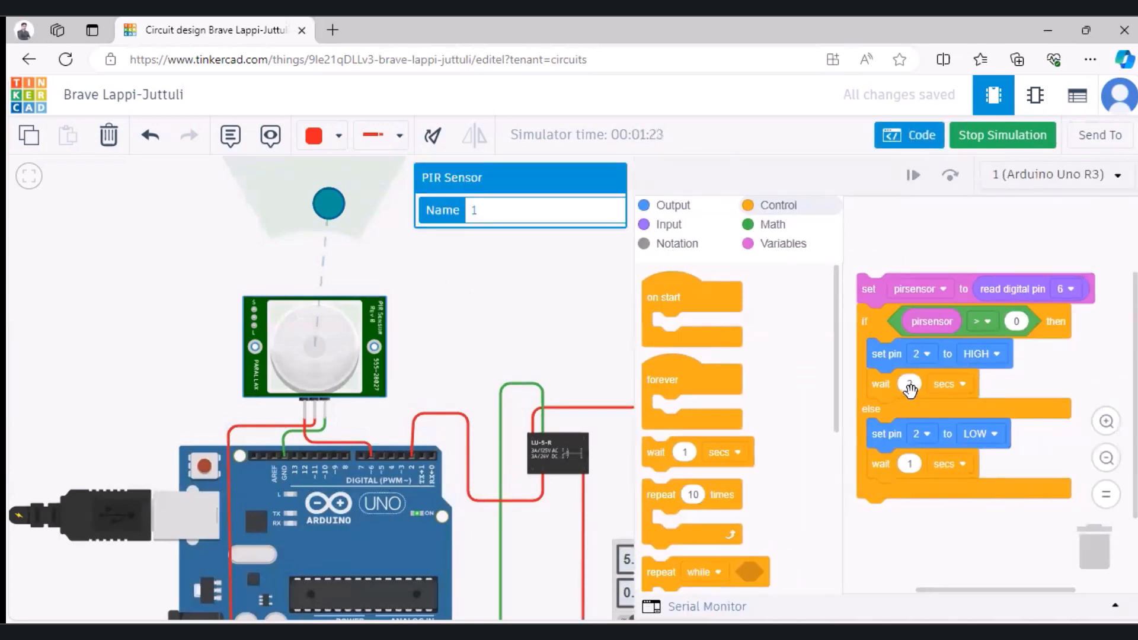